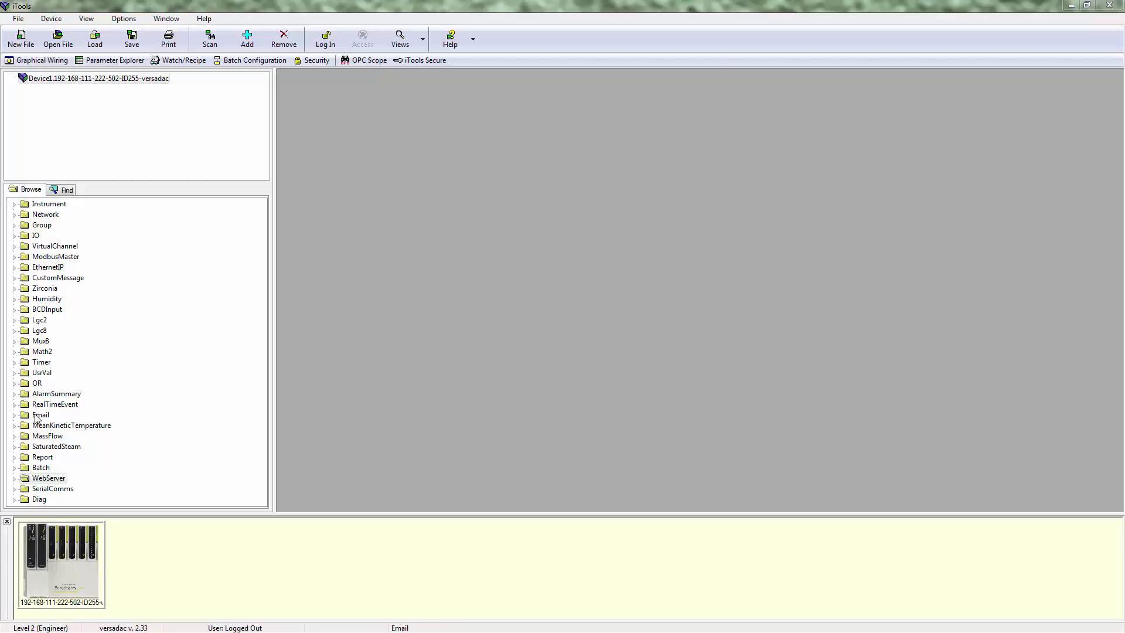
# - Open the Parameter Explorer on the Instrument folder of the device
pyautogui.click(101, 63)
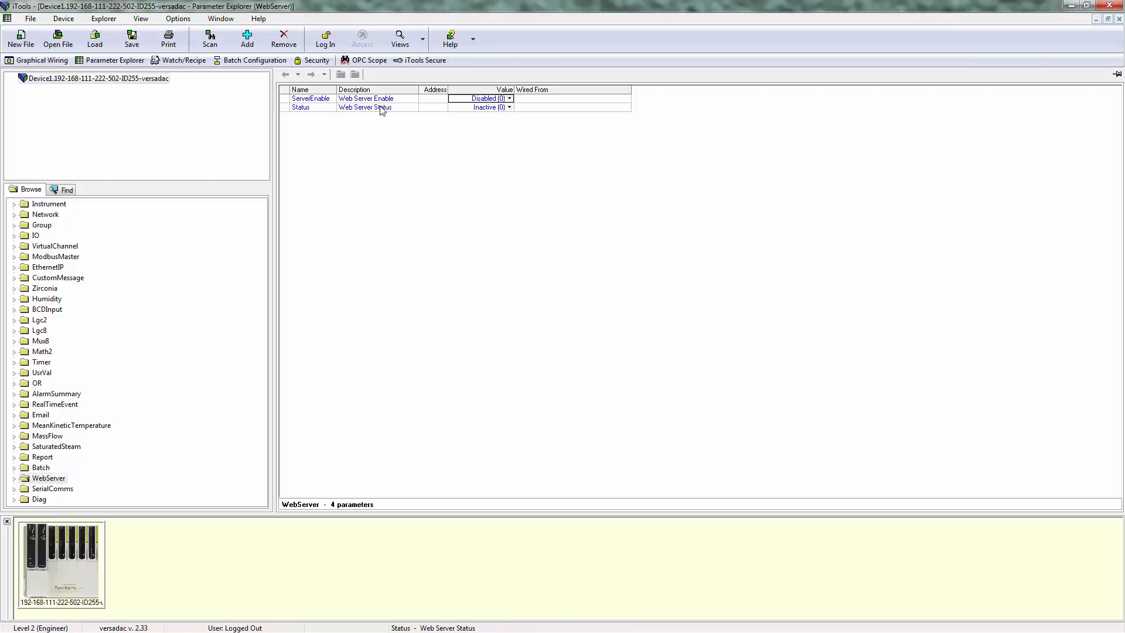
pyautogui.click(44, 204)
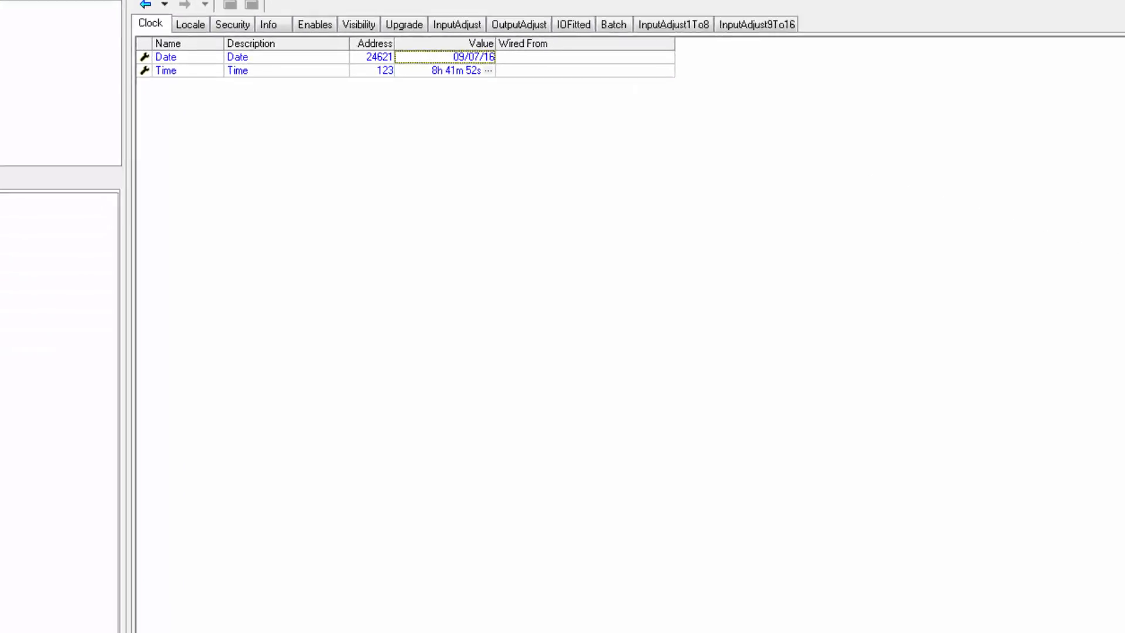
# - Log in to the device as Engineer, entering the account password
pyautogui.click(489, 179)
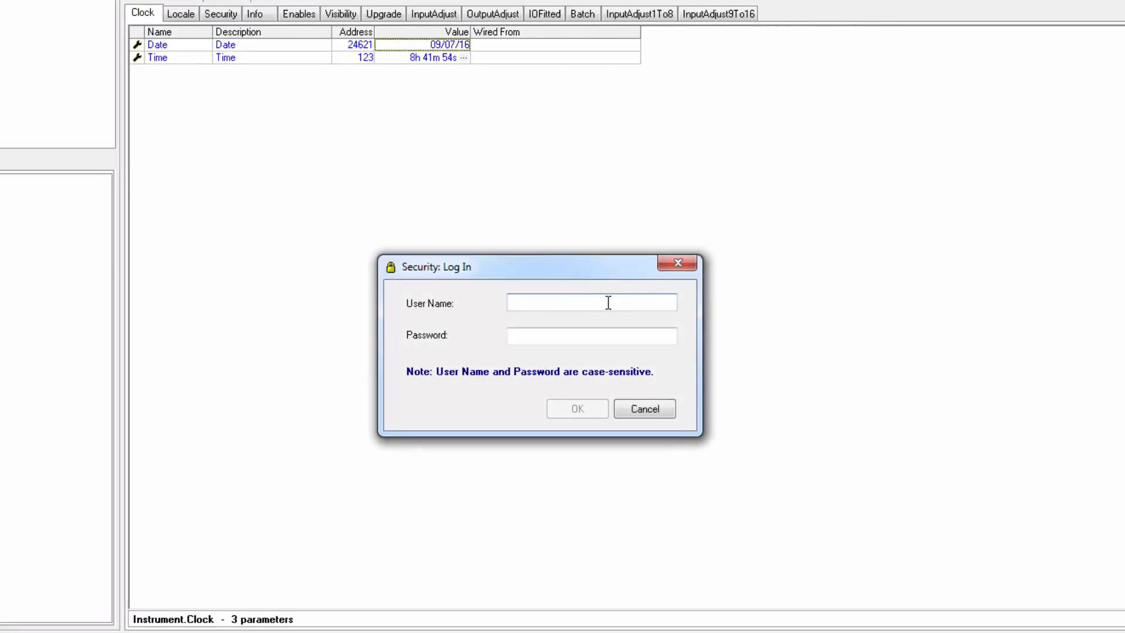
pyautogui.write('E')
pyautogui.press('BackSpace')
pyautogui.write('Engineer')
pyautogui.press('Tab')
pyautogui.write('100')
pyautogui.press('Return')
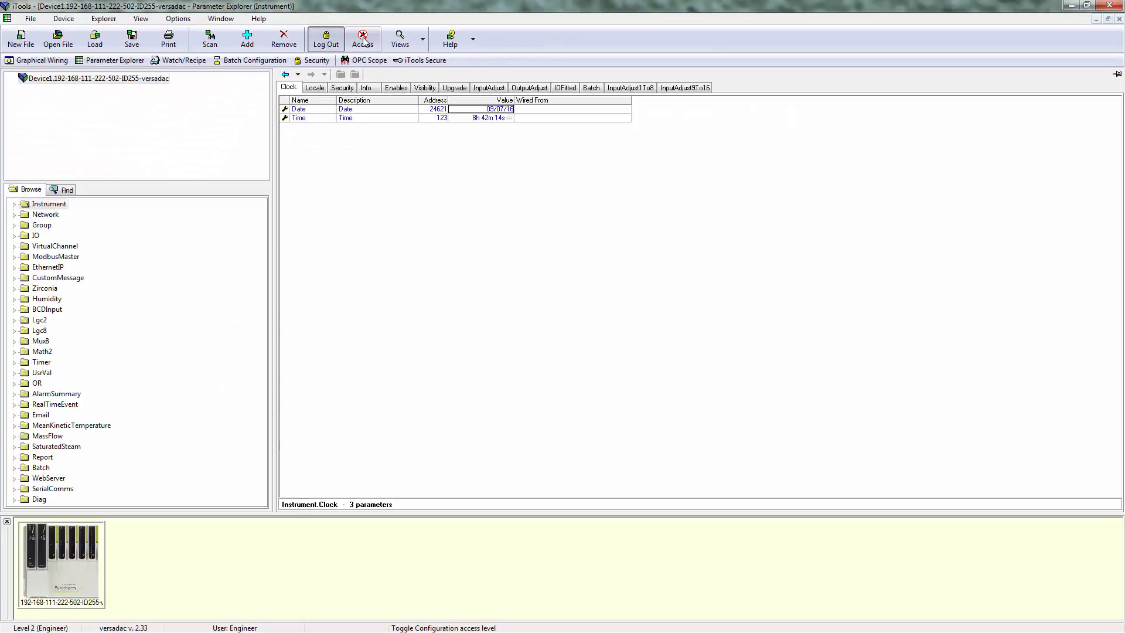
# - Switch the device to configuration access level and accept the warning
pyautogui.click(363, 40)
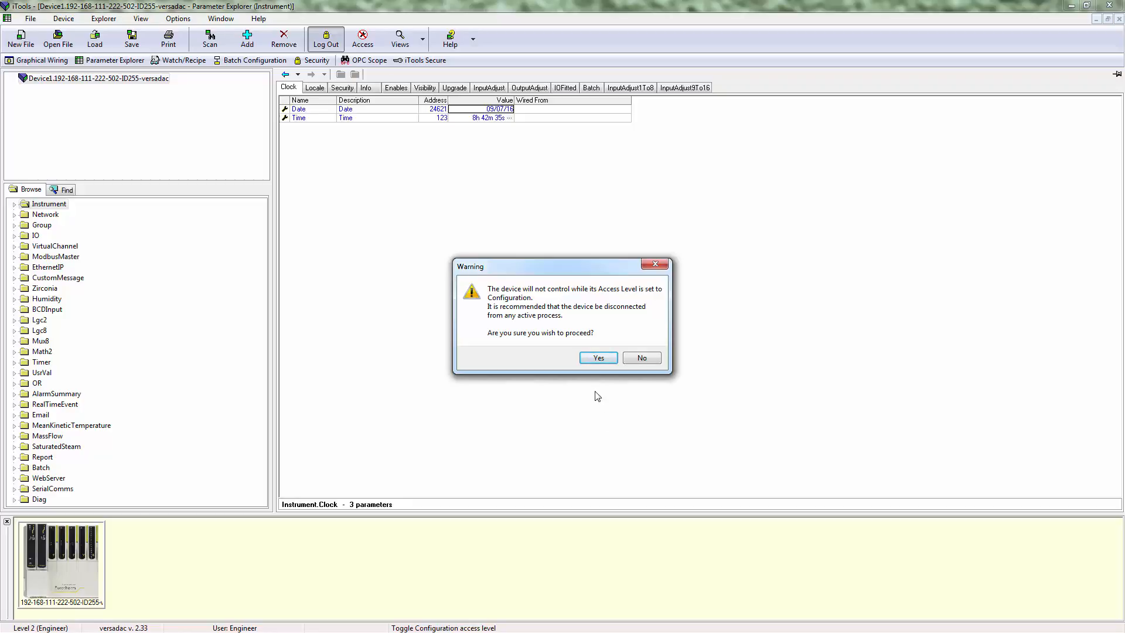
pyautogui.click(599, 358)
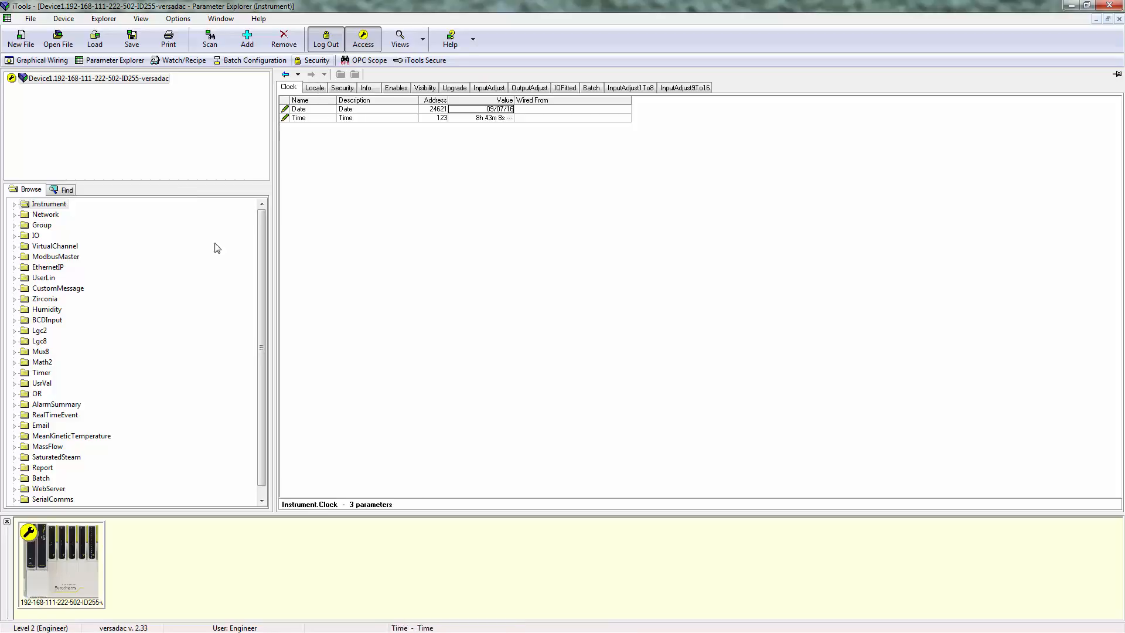
# - Open the WebServer folder and read the parameter help for ServerEnable
pyautogui.click(40, 491)
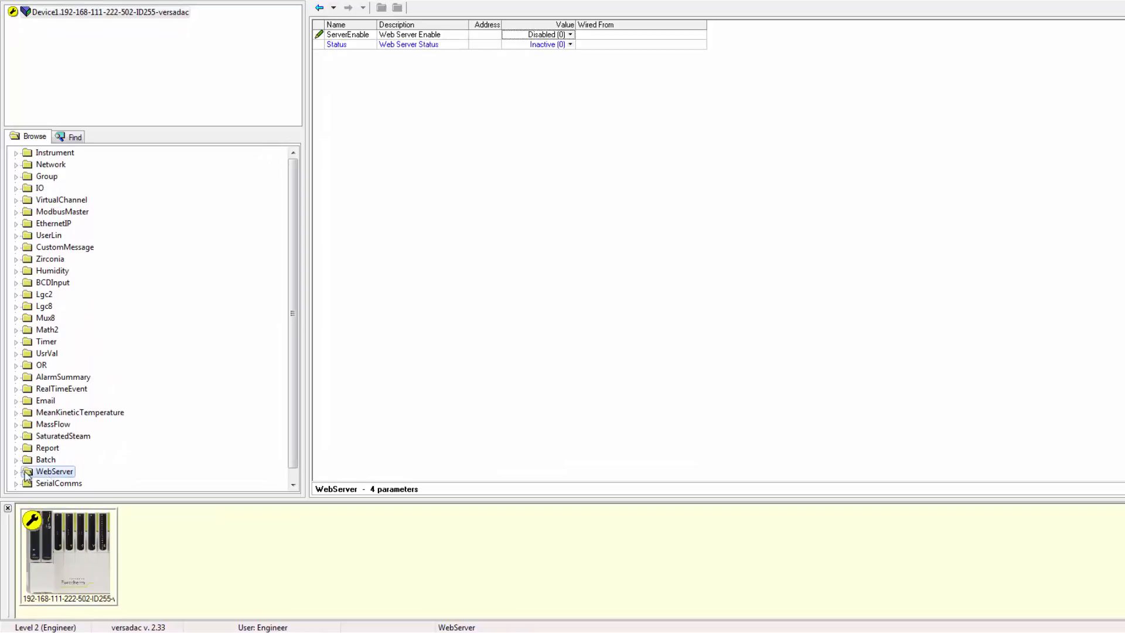
pyautogui.doubleClick(53, 475)
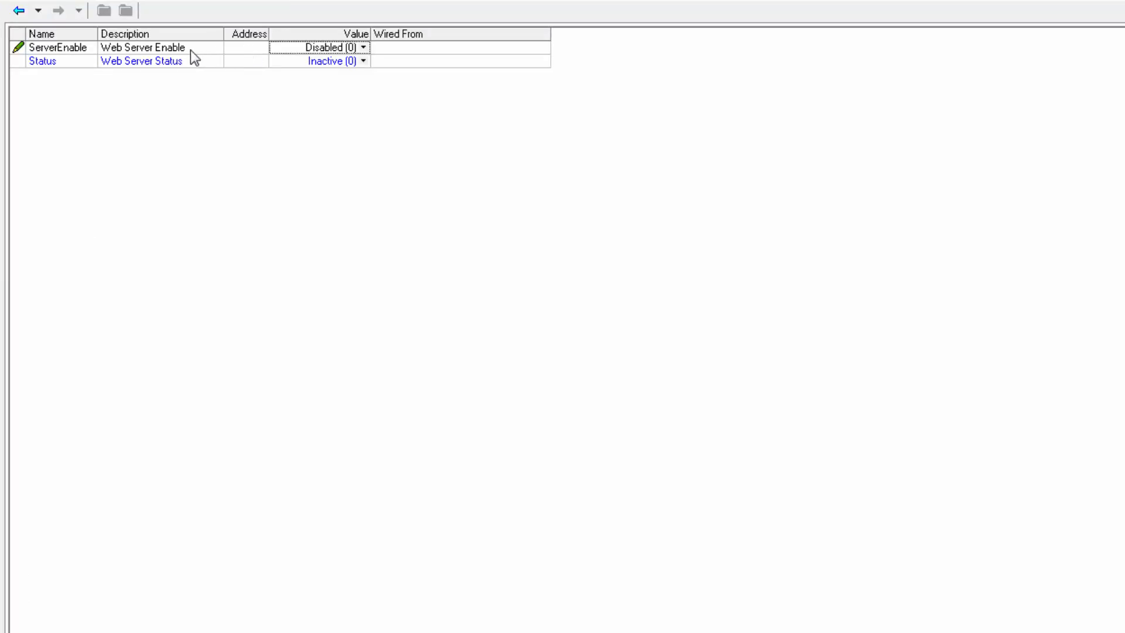
pyautogui.click(191, 50)
pyautogui.rightClick(167, 50)
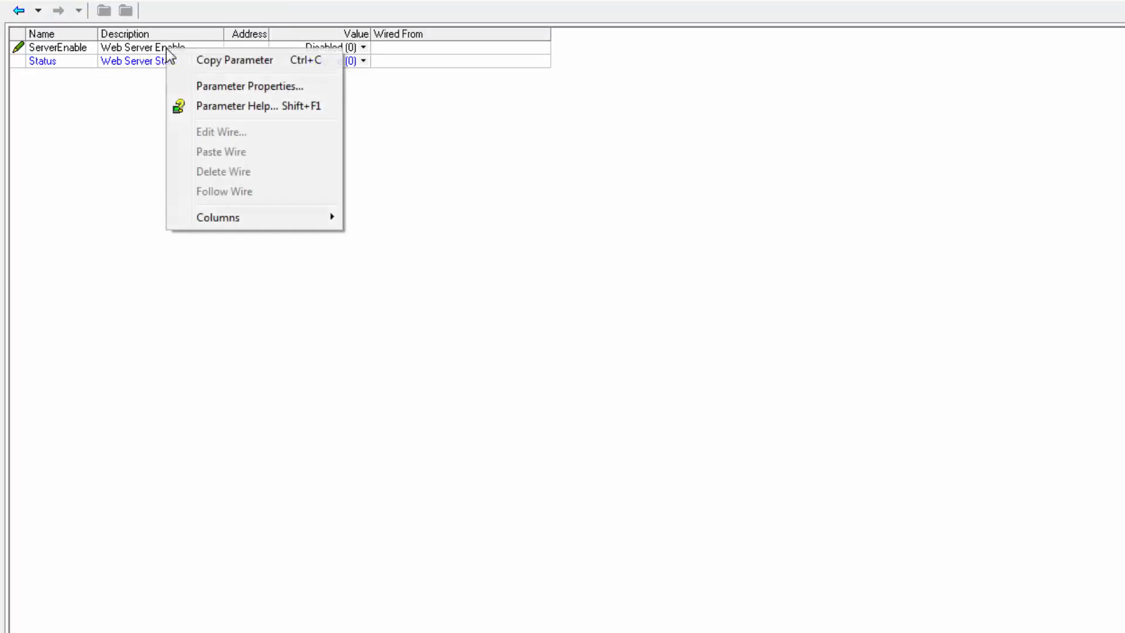
pyautogui.click(245, 106)
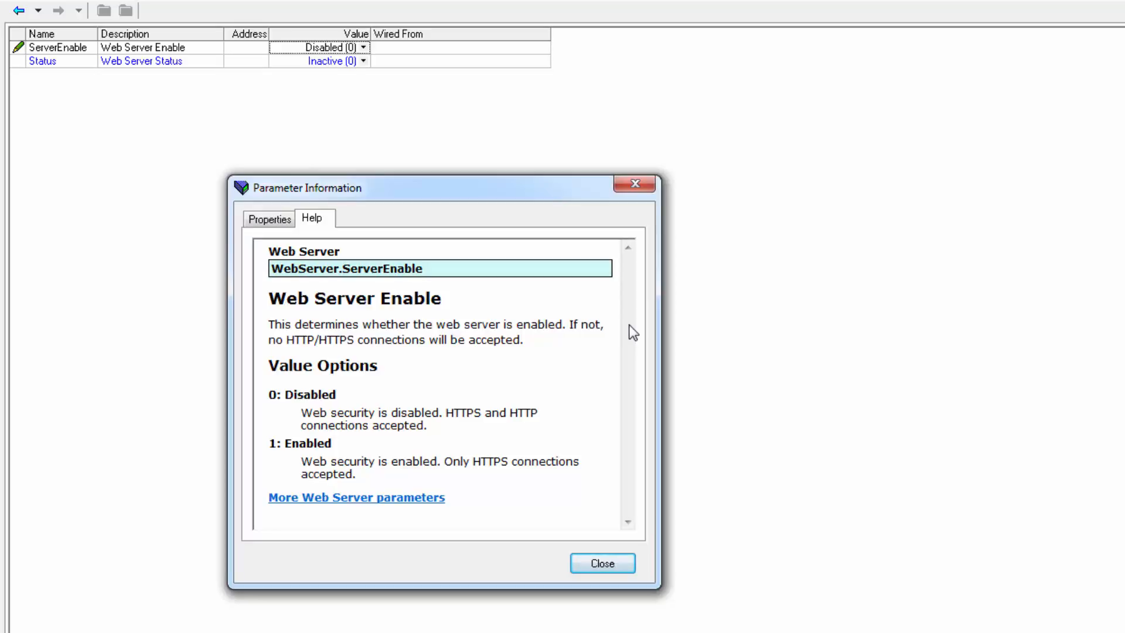
pyautogui.click(632, 566)
# - Set ServerEnable to Enabled (1) and read the parameter help for the Security parameter
pyautogui.click(363, 47)
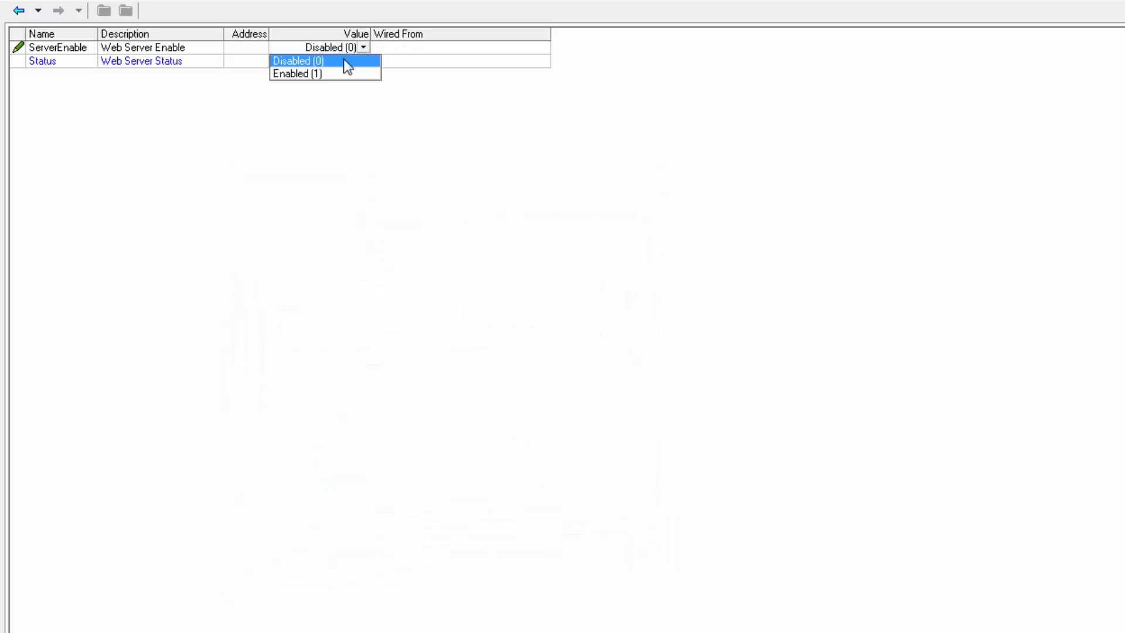
pyautogui.click(315, 69)
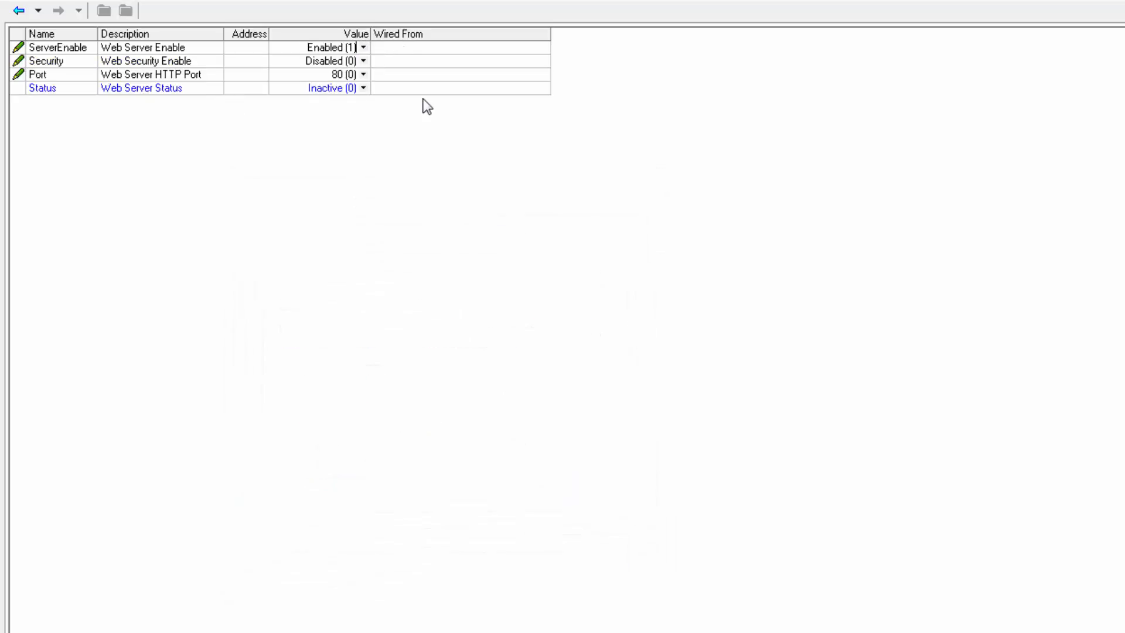
pyautogui.rightClick(160, 66)
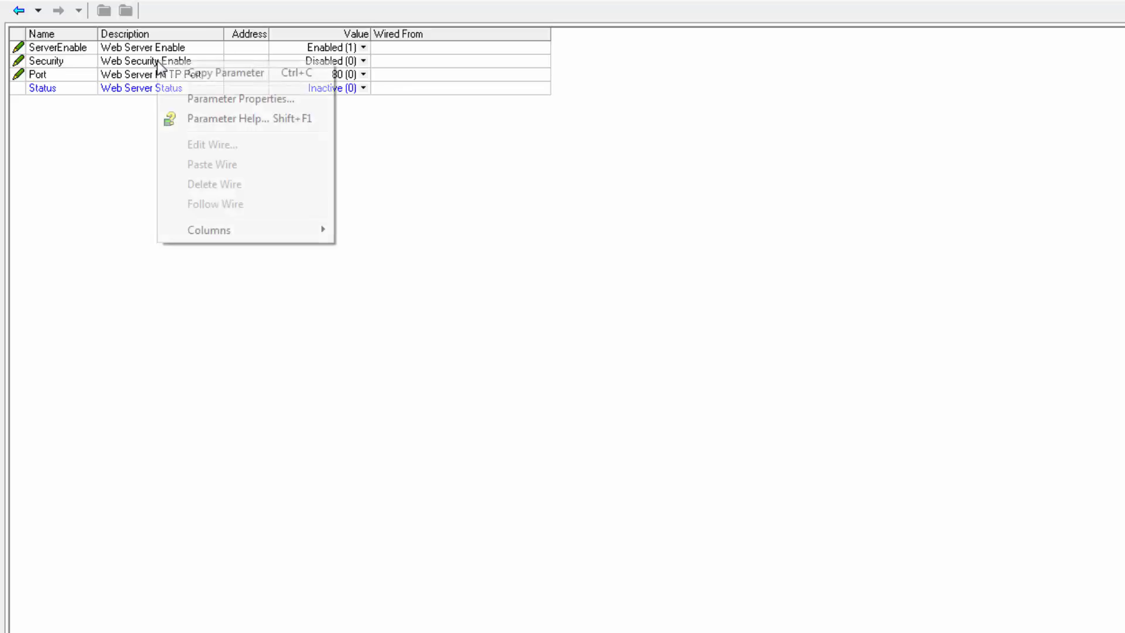
pyautogui.click(218, 117)
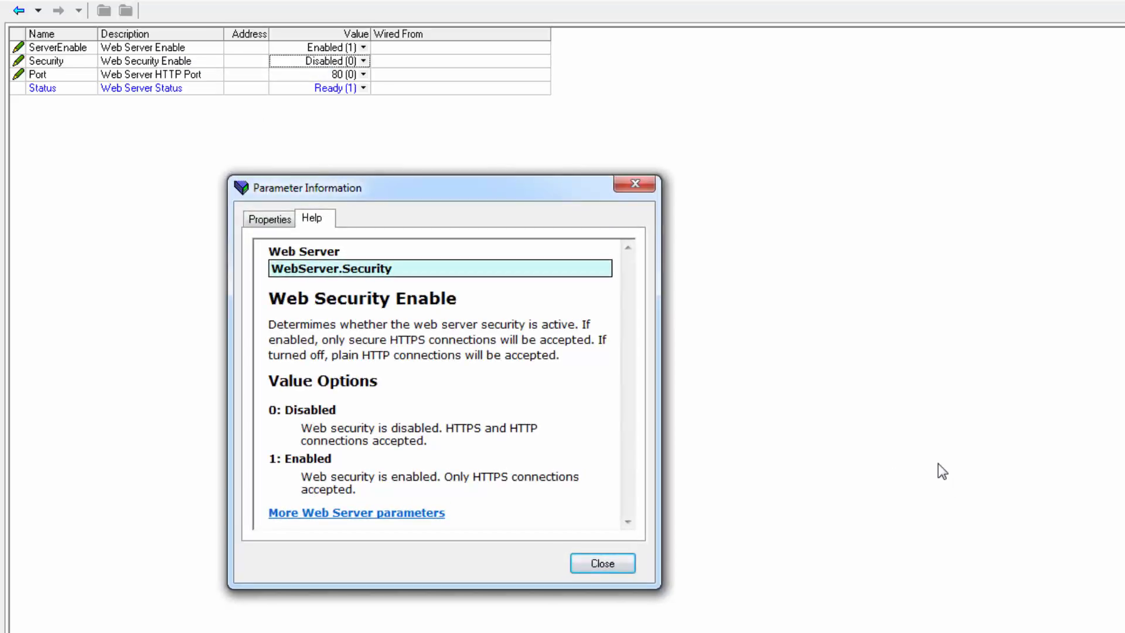
pyautogui.click(618, 565)
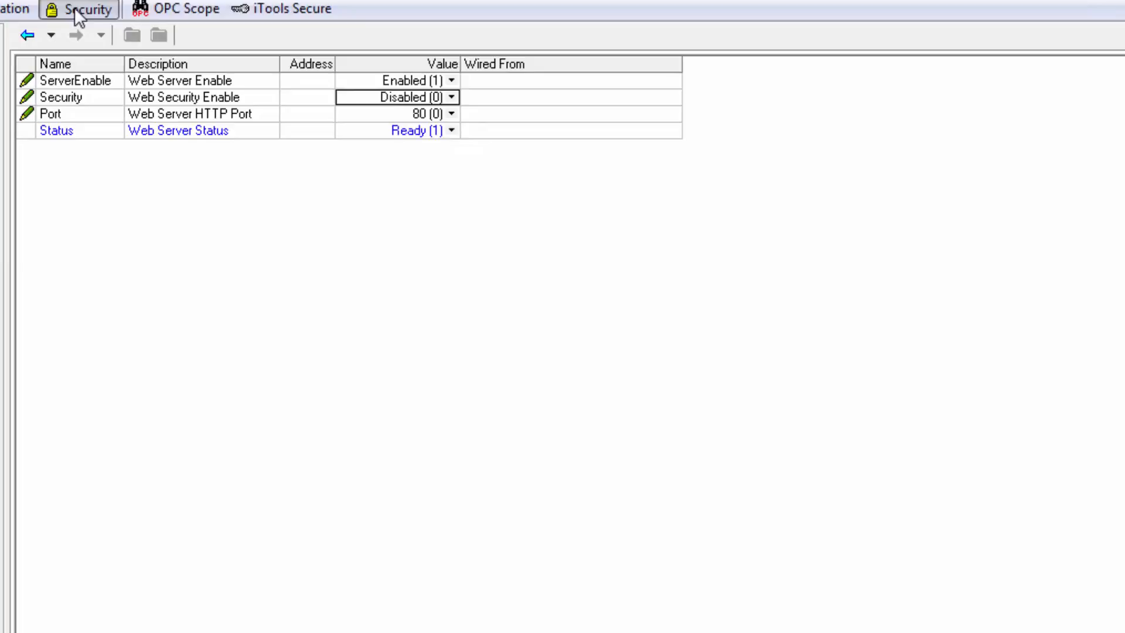
# - Open the Security editor and add a new user named bob with the account password confirmed
pyautogui.click(78, 10)
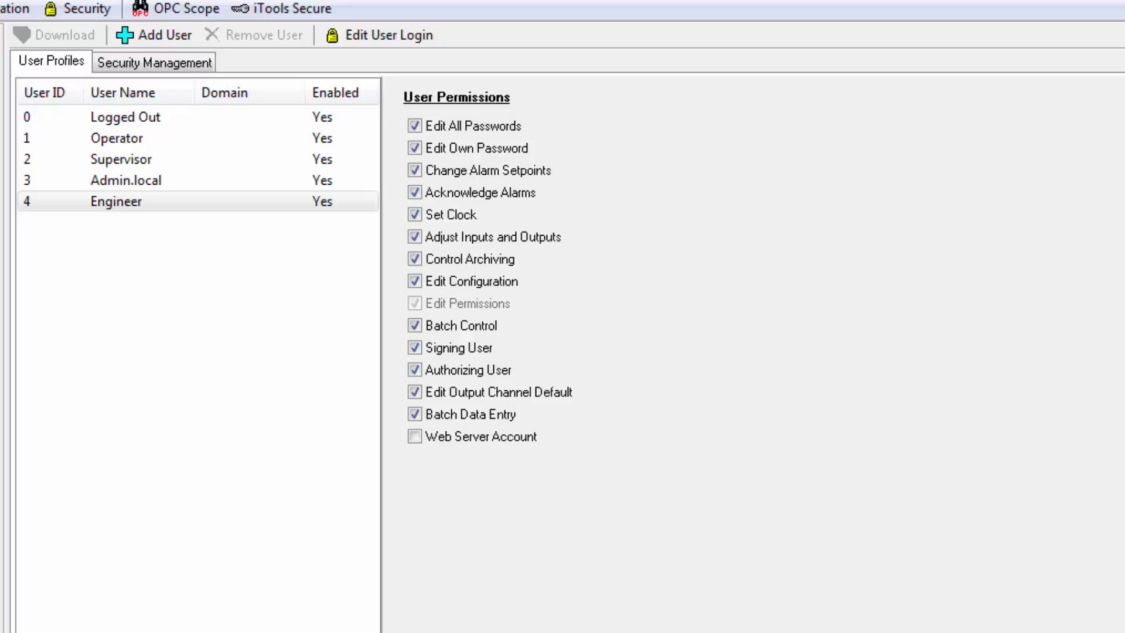
pyautogui.click(140, 204)
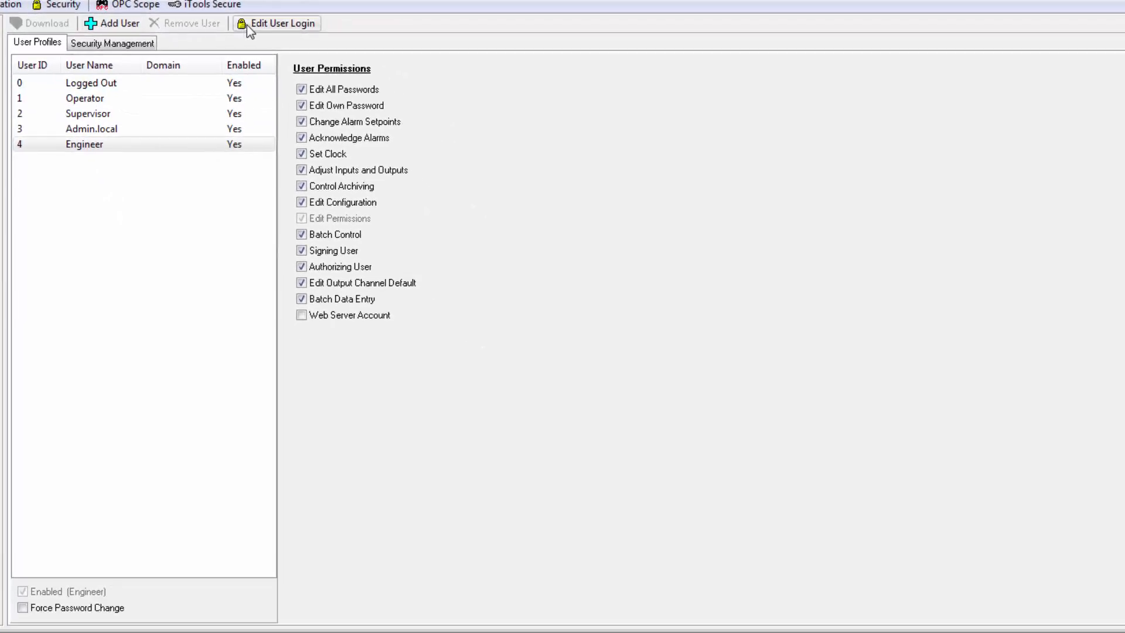
pyautogui.click(101, 29)
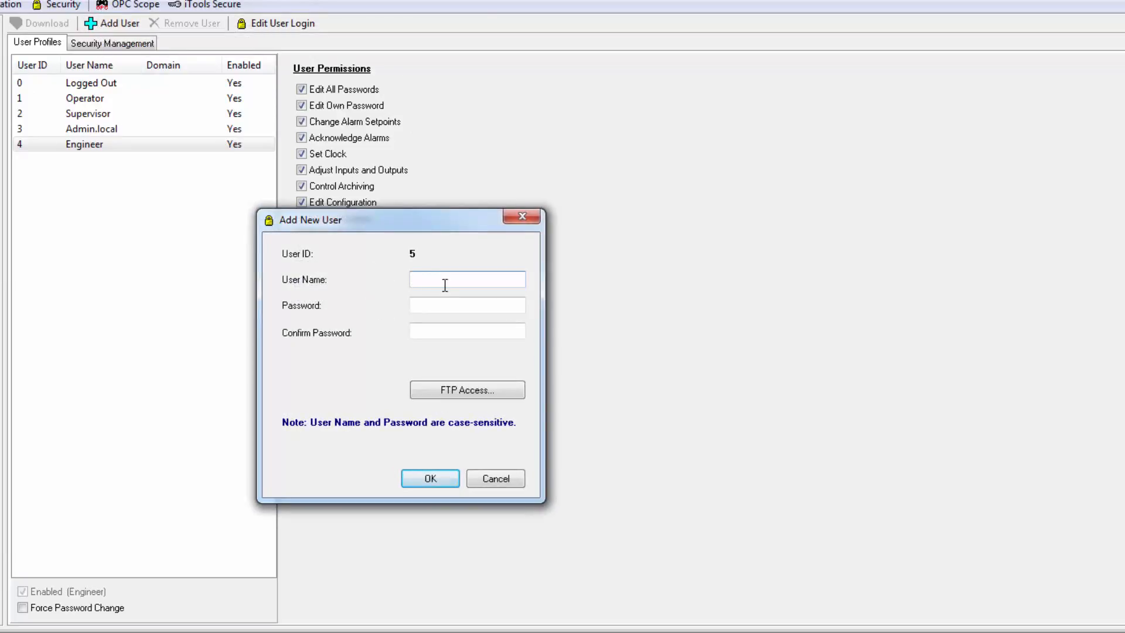
pyautogui.write('bob')
pyautogui.press('Tab')
pyautogui.write('password')
pyautogui.press('Tab')
pyautogui.write('password')
pyautogui.click(440, 480)
# - Grant bob Control Archiving, Batch Control and Batch Data Entry permissions and download the security settings to the device
pyautogui.click(92, 158)
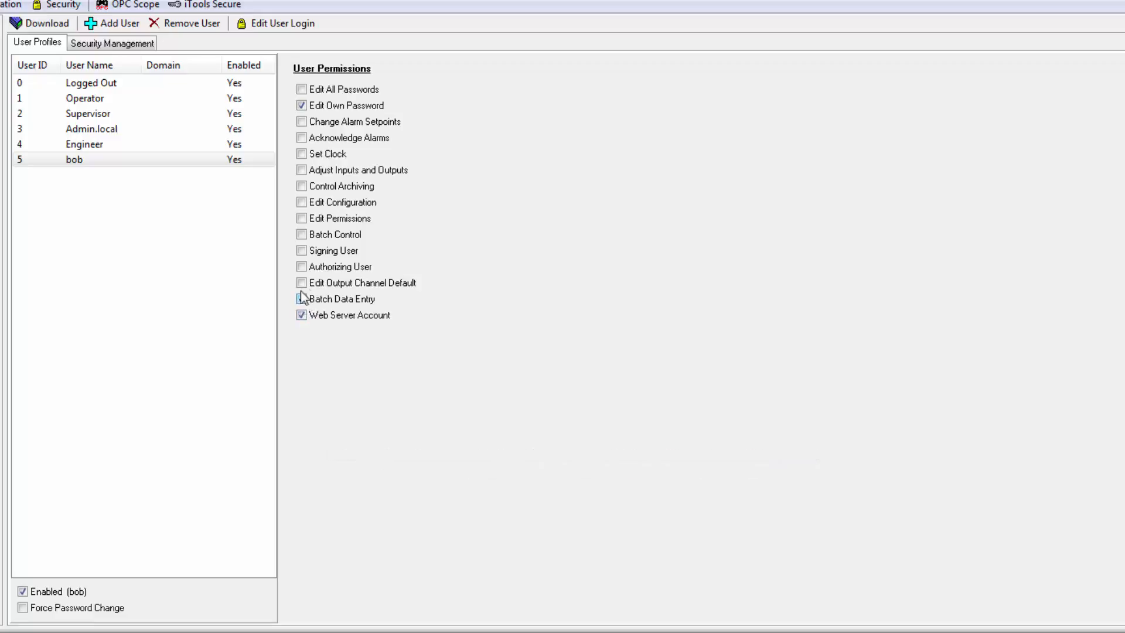
pyautogui.click(301, 299)
pyautogui.click(301, 187)
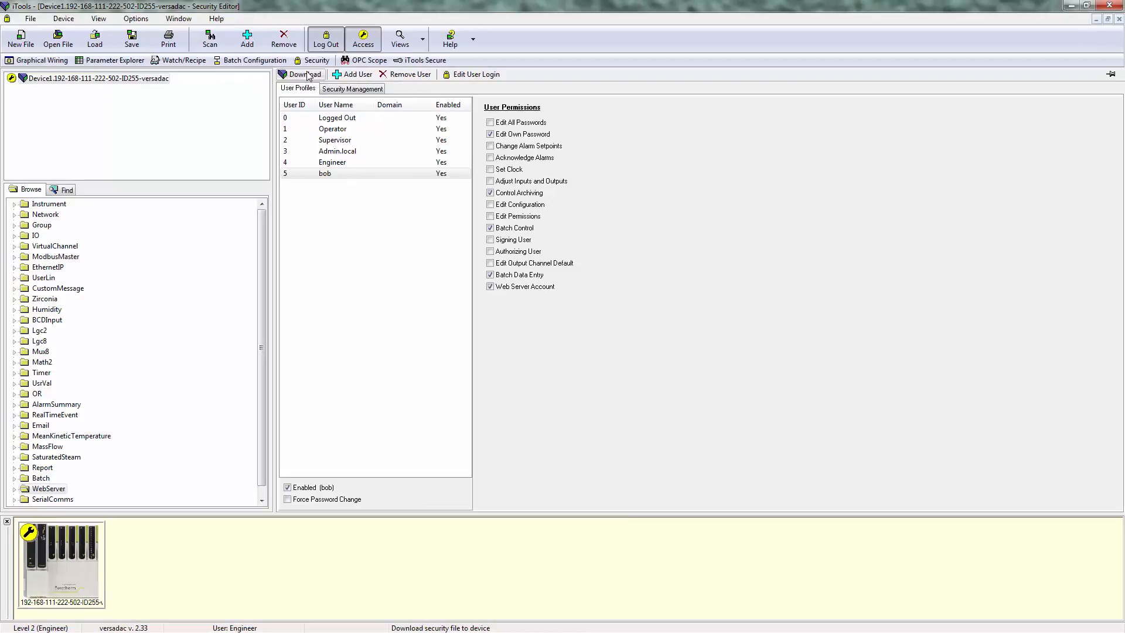
pyautogui.click(307, 75)
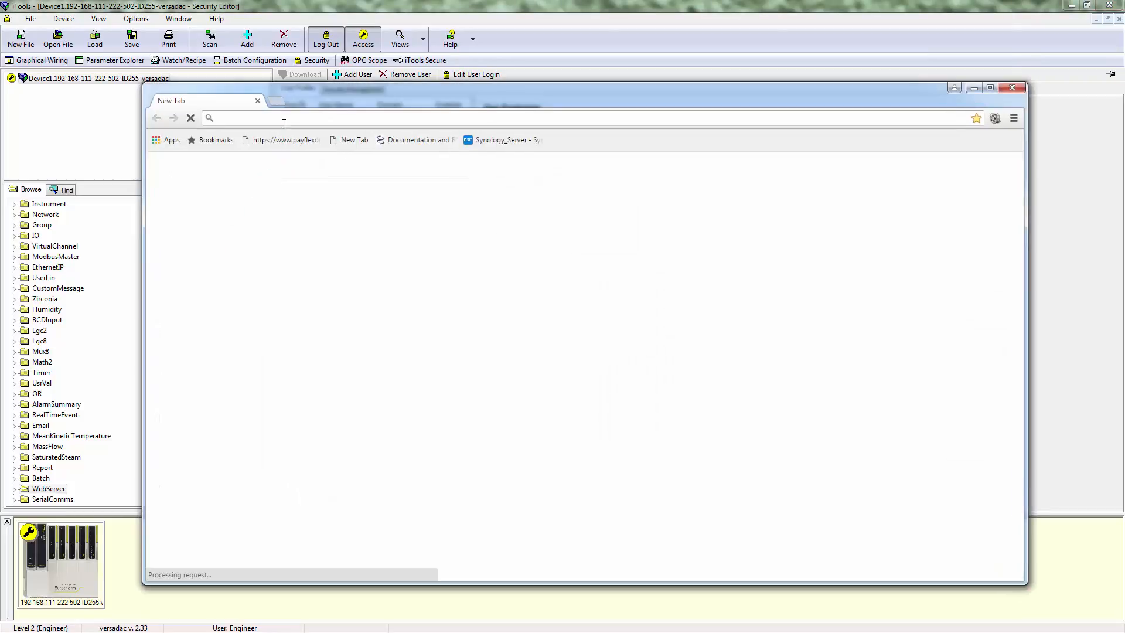
pyautogui.write('http://19')
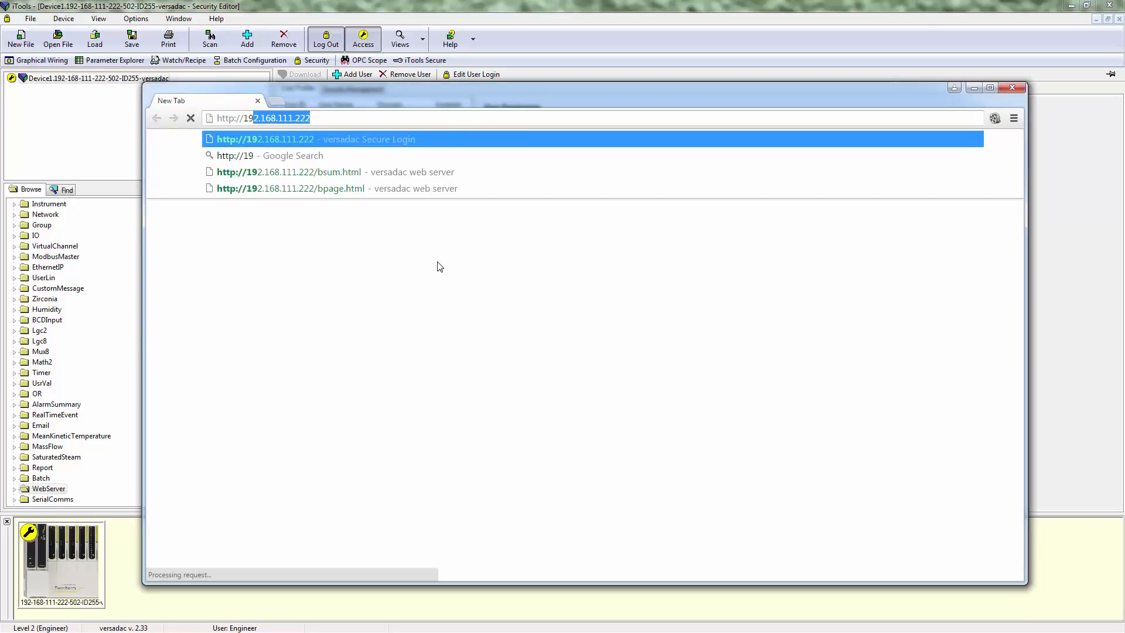
pyautogui.press('Return')
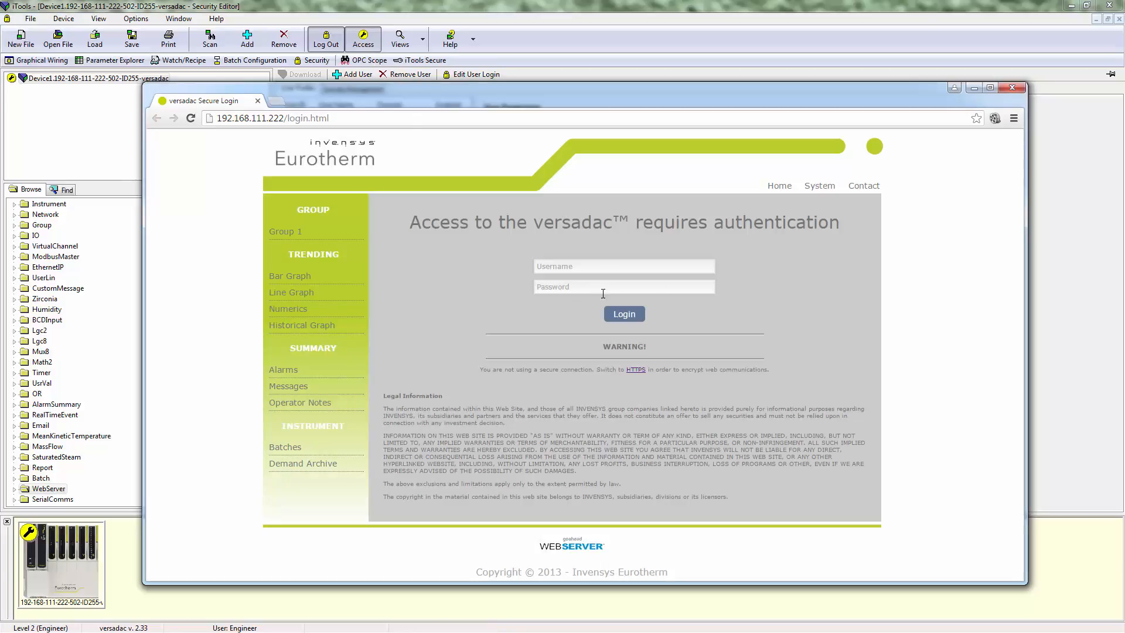
# - Try to log in to the web interface as bob with the account password
pyautogui.click(582, 267)
pyautogui.write('bob')
pyautogui.press('Tab')
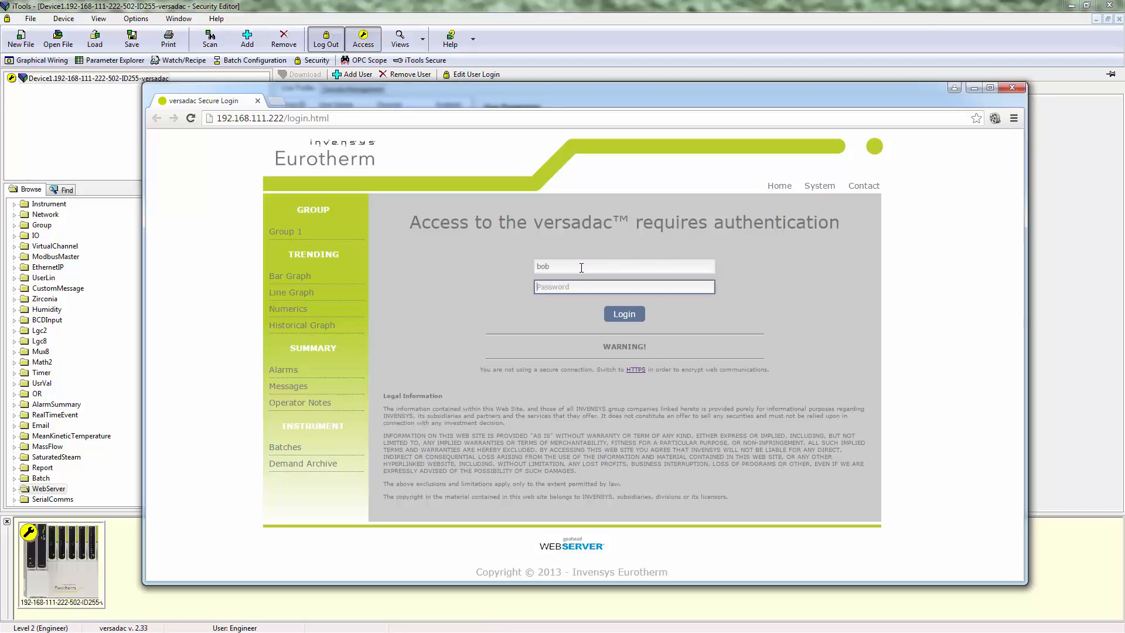
pyautogui.write('****')
pyautogui.press('BackSpace')
pyautogui.press('BackSpace')
pyautogui.write('********')
pyautogui.click(621, 311)
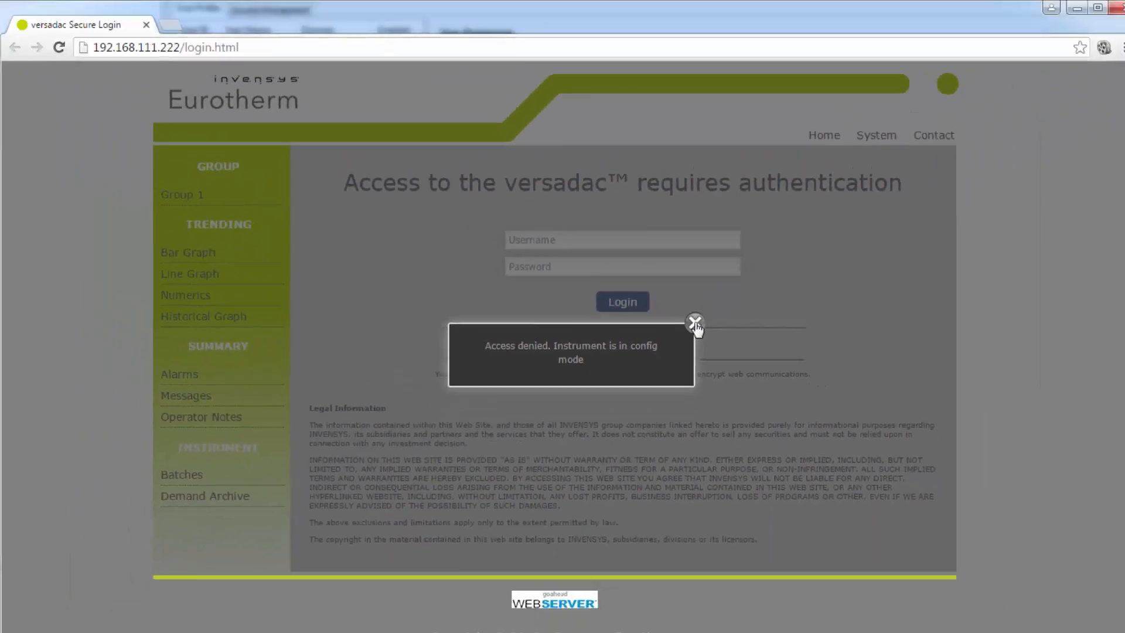
# - Leave configuration access level on the device, accepting that the Security Editor will close
pyautogui.click(769, 286)
pyautogui.click(497, 34)
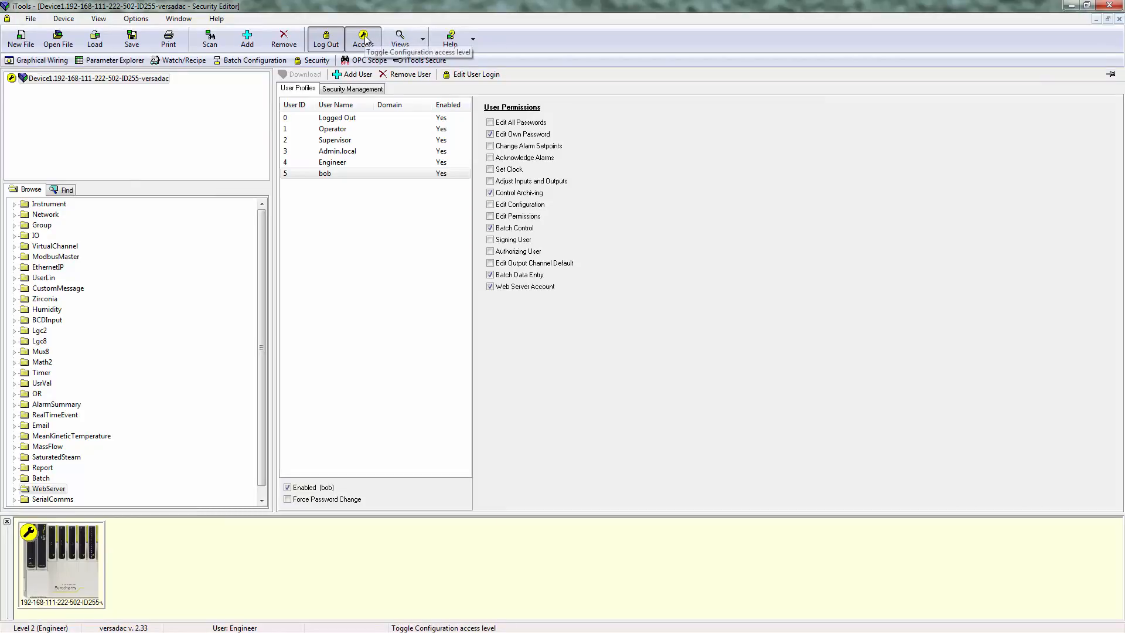
pyautogui.click(364, 38)
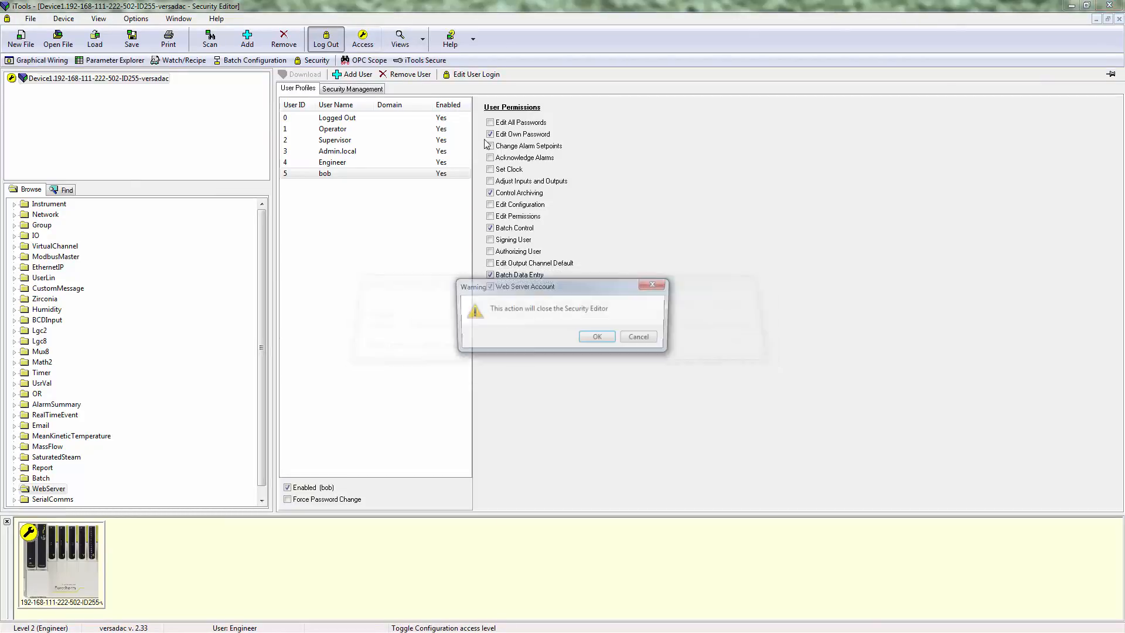
pyautogui.click(603, 339)
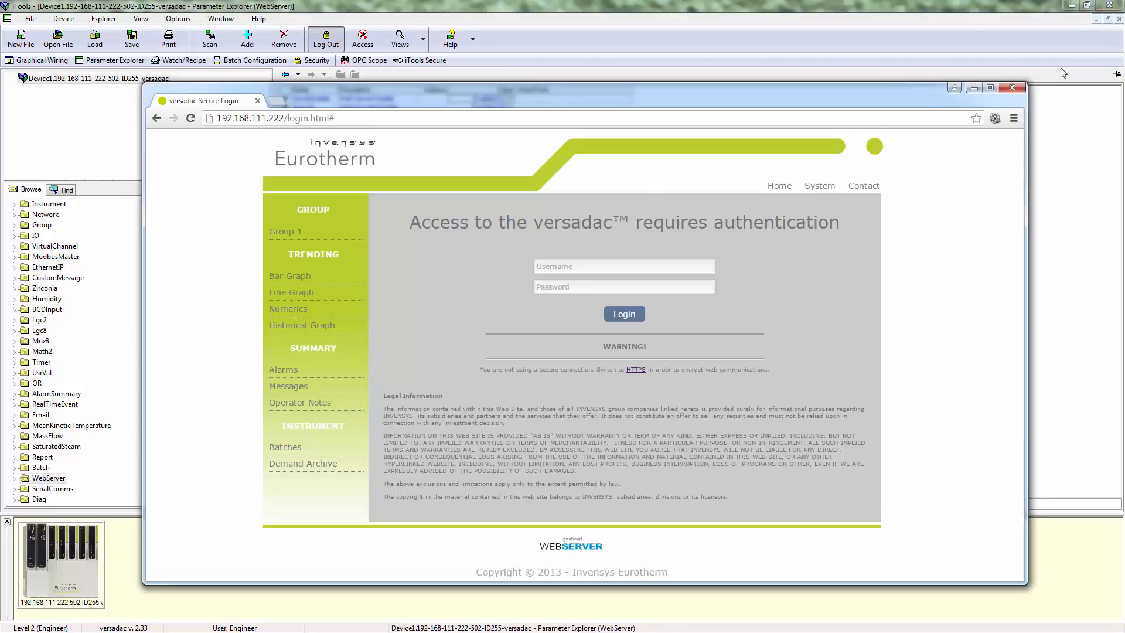
# - Log in to the web interface as bob with the account password and maximize the browser
pyautogui.click(597, 269)
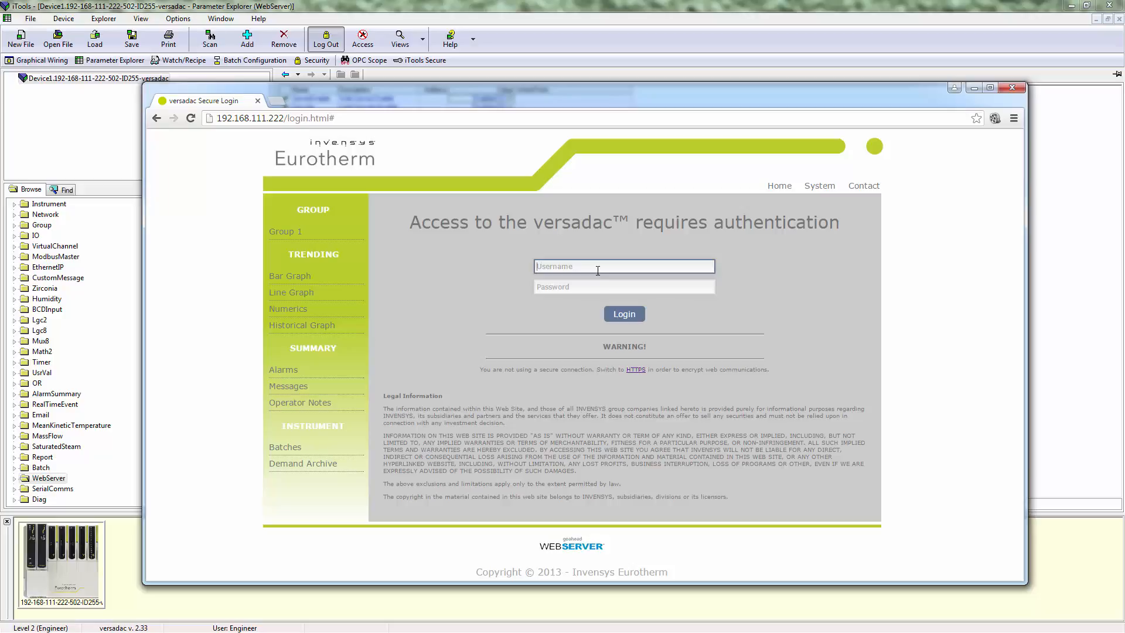
pyautogui.write('bob')
pyautogui.press('Tab')
pyautogui.write('********')
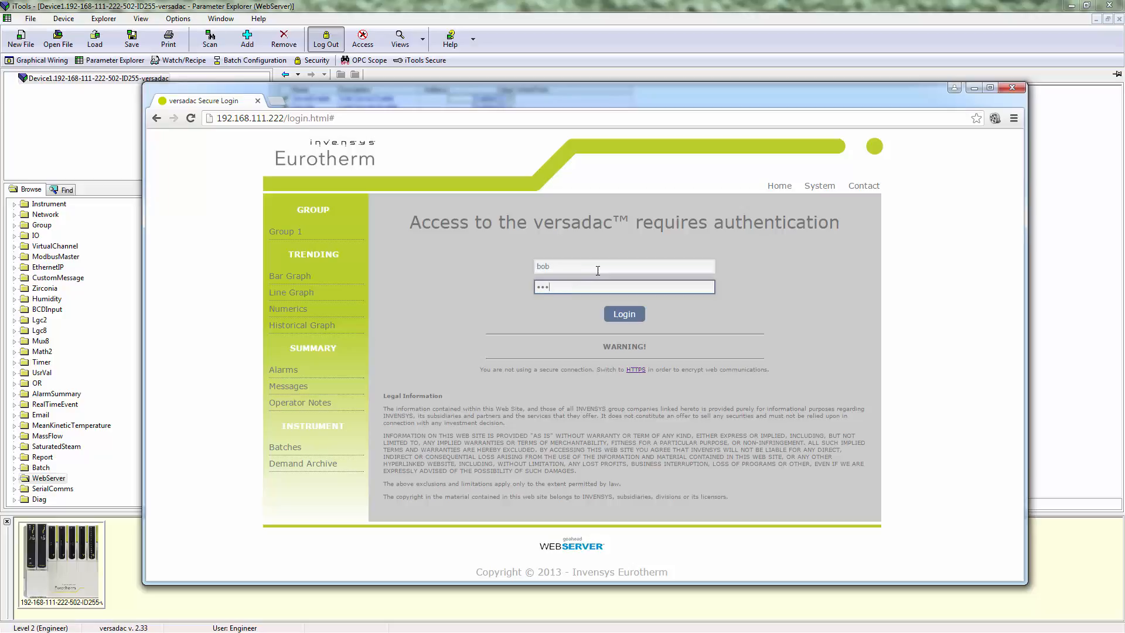
pyautogui.click(624, 314)
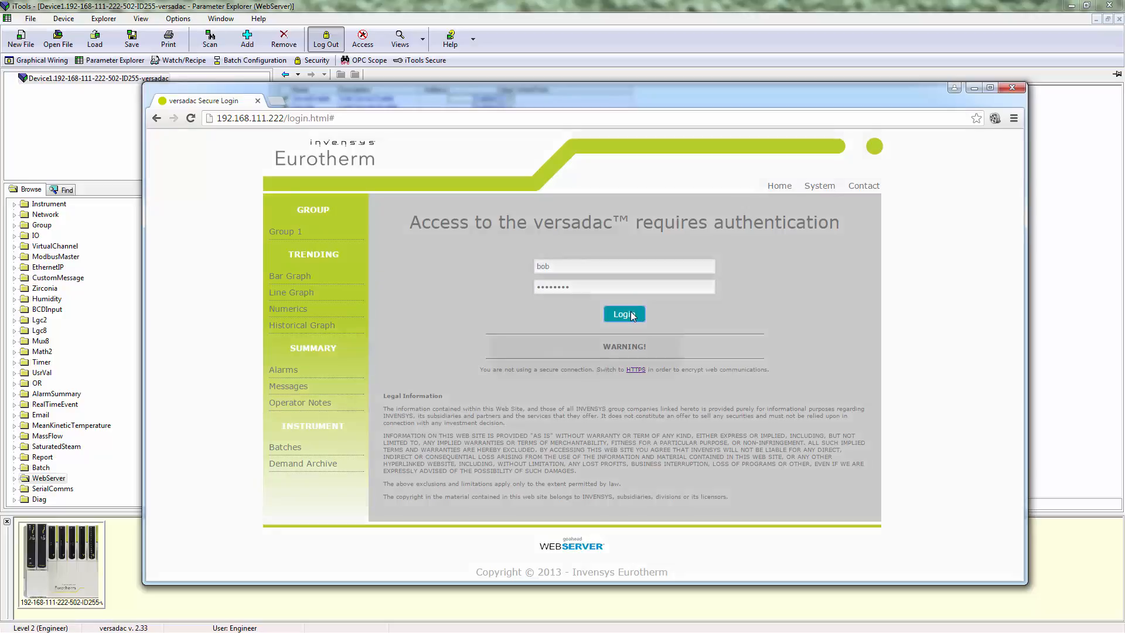
pyautogui.click(992, 88)
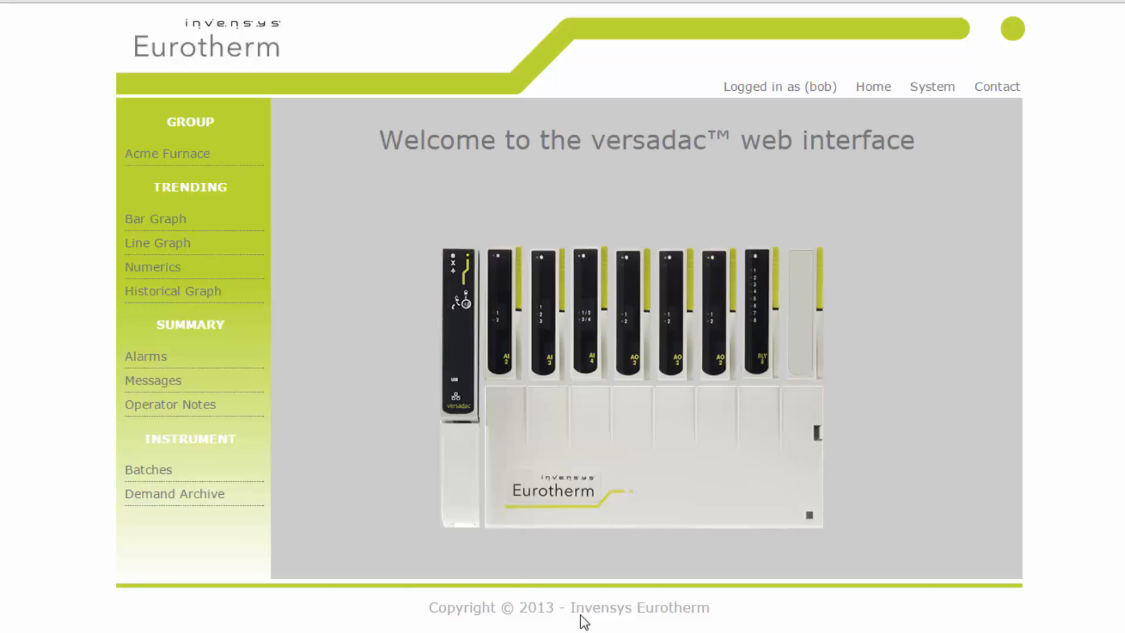
# - Browse the instrument information, Home and System pages of the web interface
pyautogui.click(456, 355)
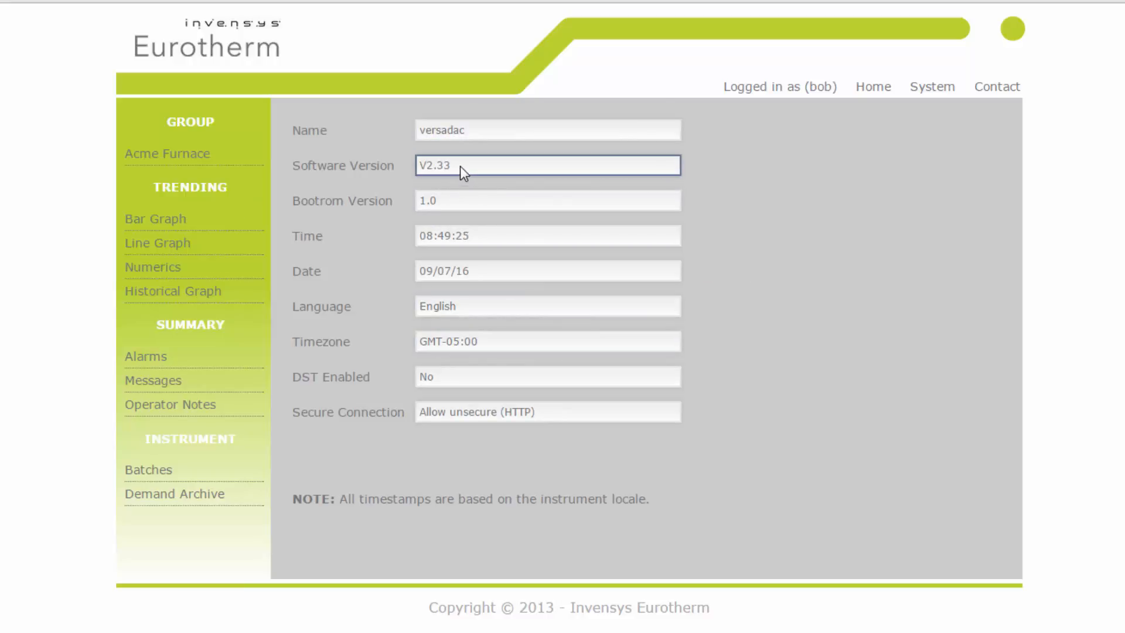
pyautogui.click(869, 89)
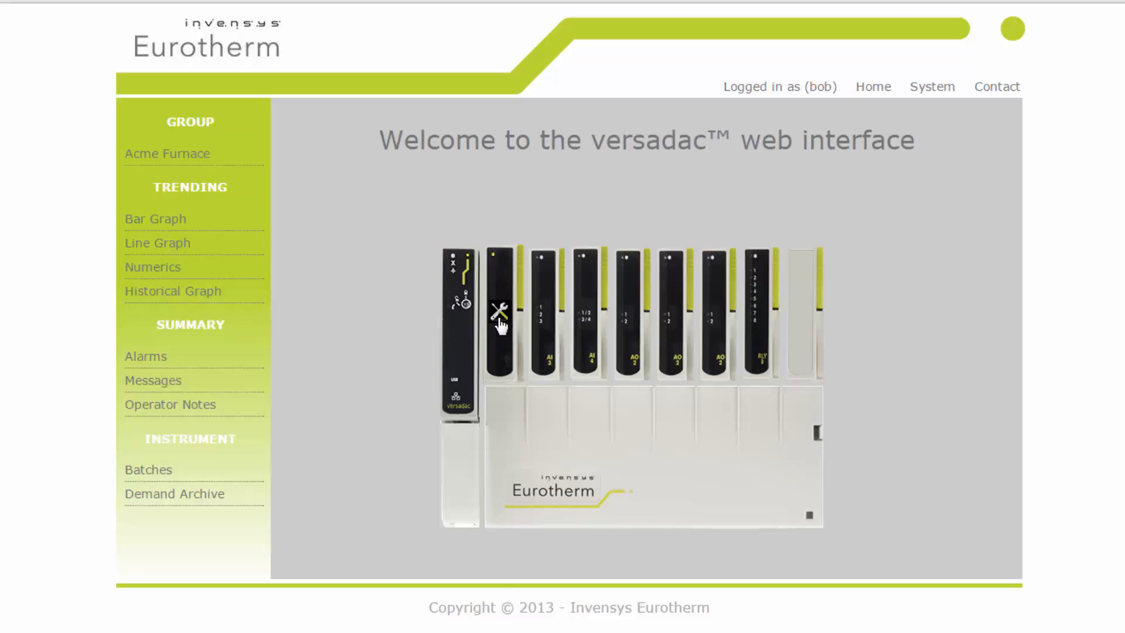
pyautogui.click(936, 87)
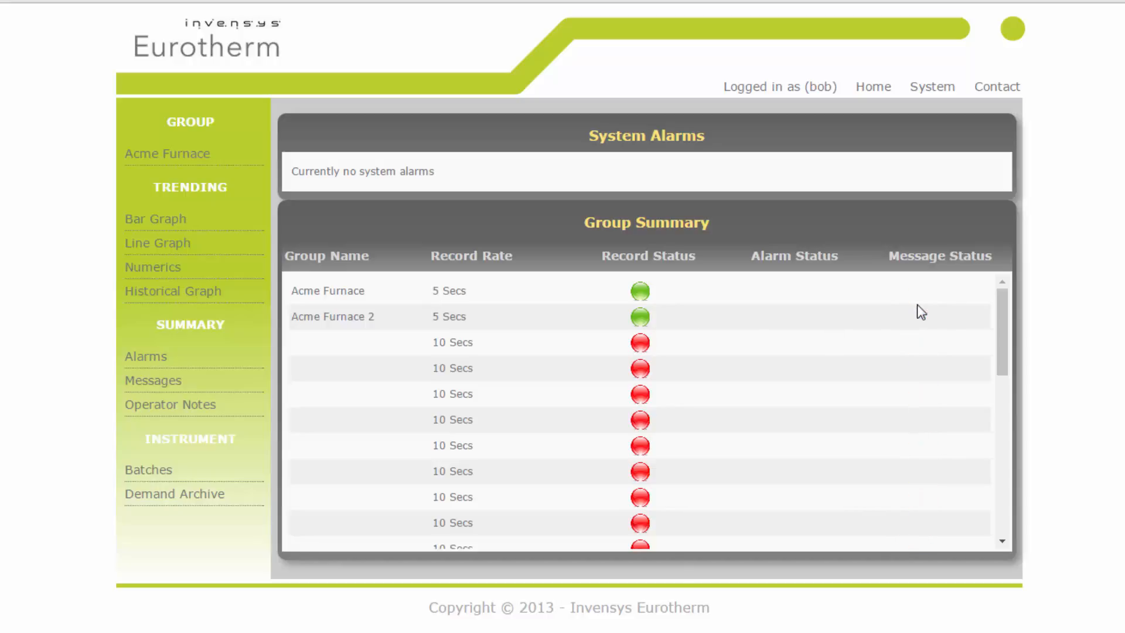
# - Open the Contact page, then switch the selected group to Acme Furnace 2 and back to Acme Furnace
pyautogui.click(999, 88)
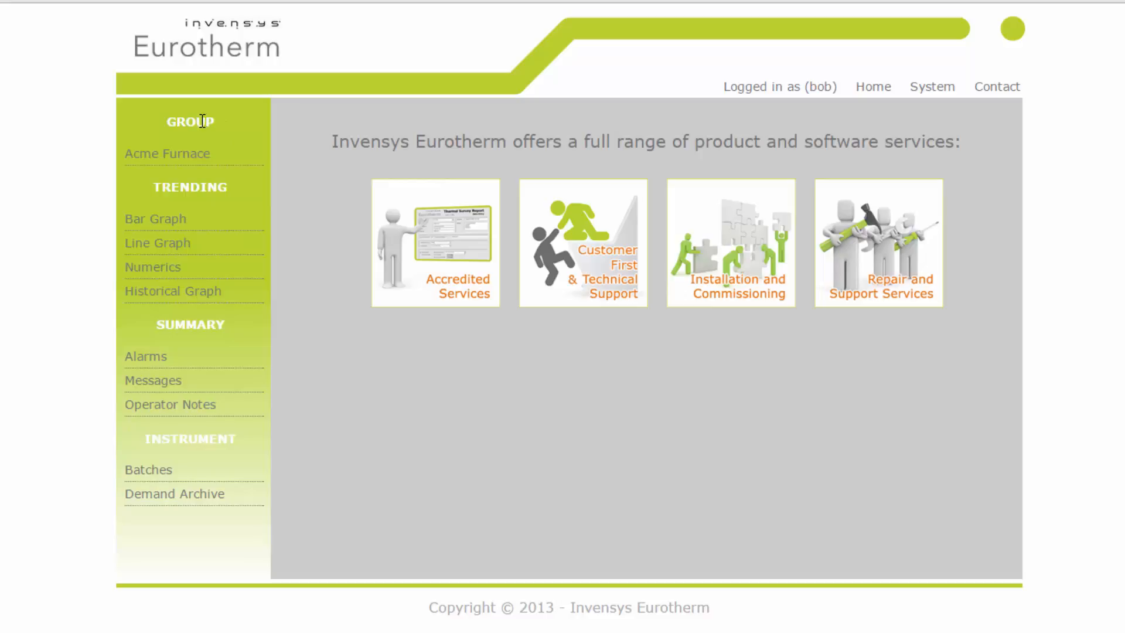
pyautogui.click(198, 160)
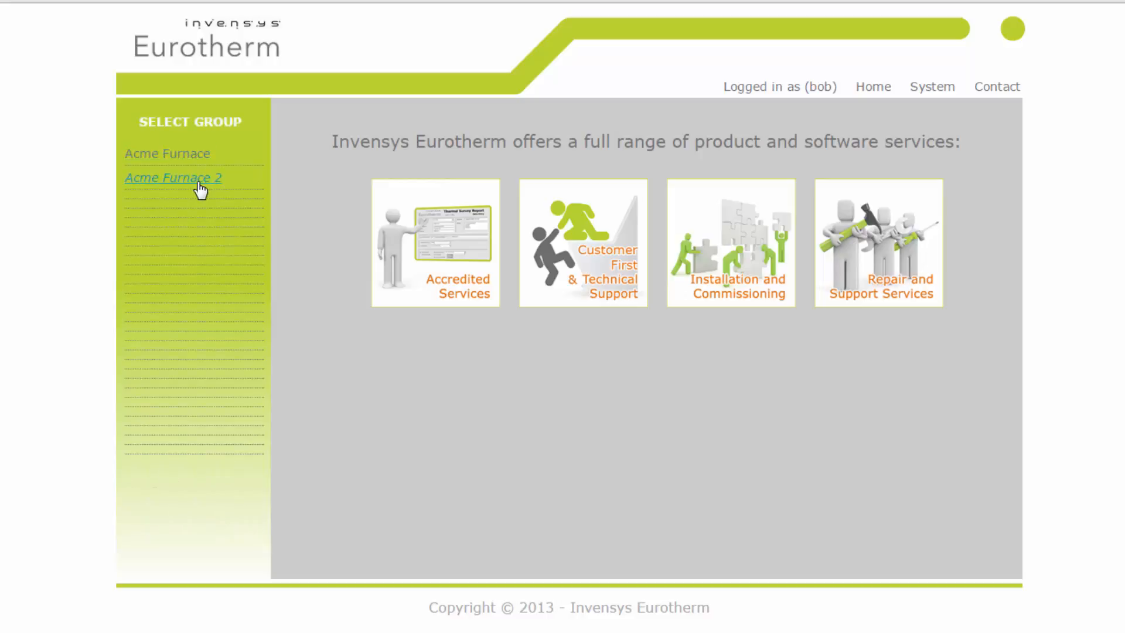
pyautogui.click(200, 189)
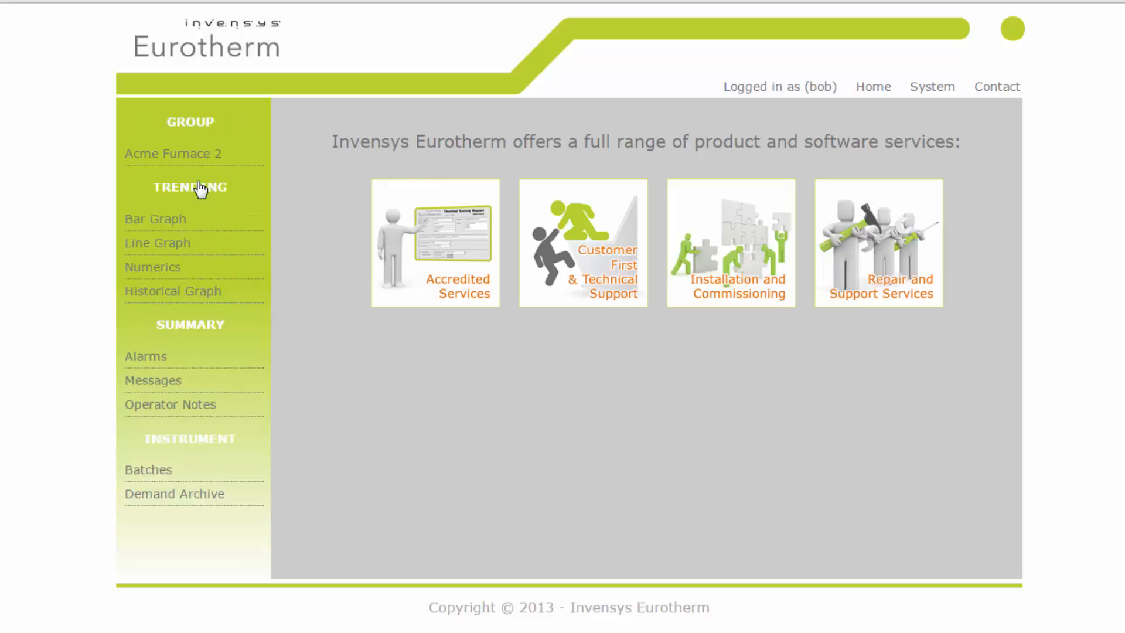
pyautogui.click(199, 162)
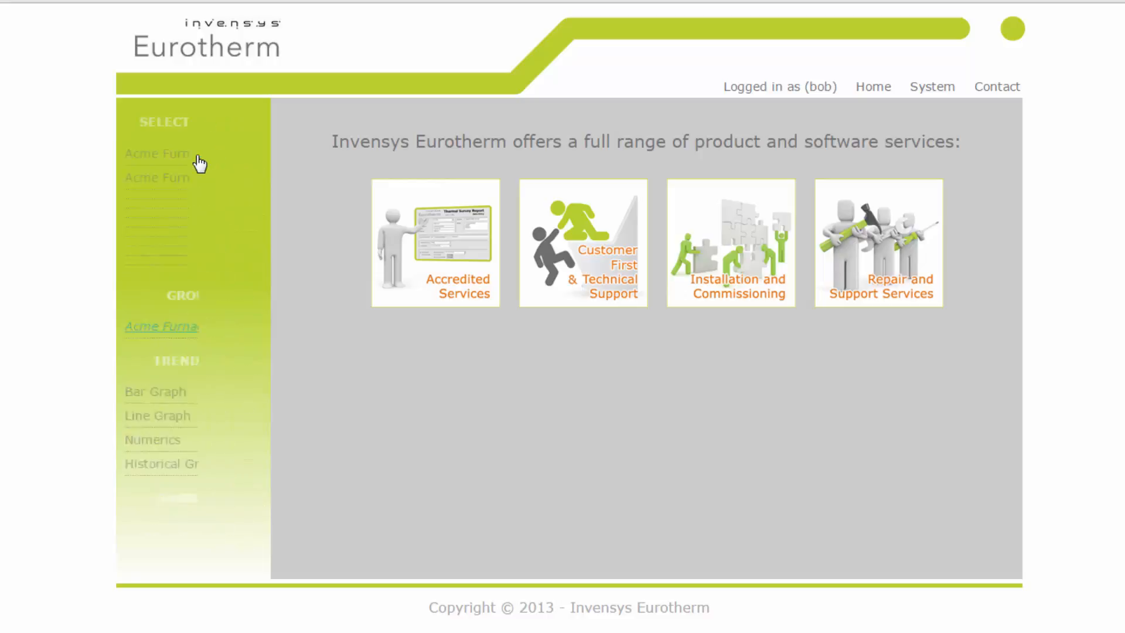
pyautogui.click(184, 157)
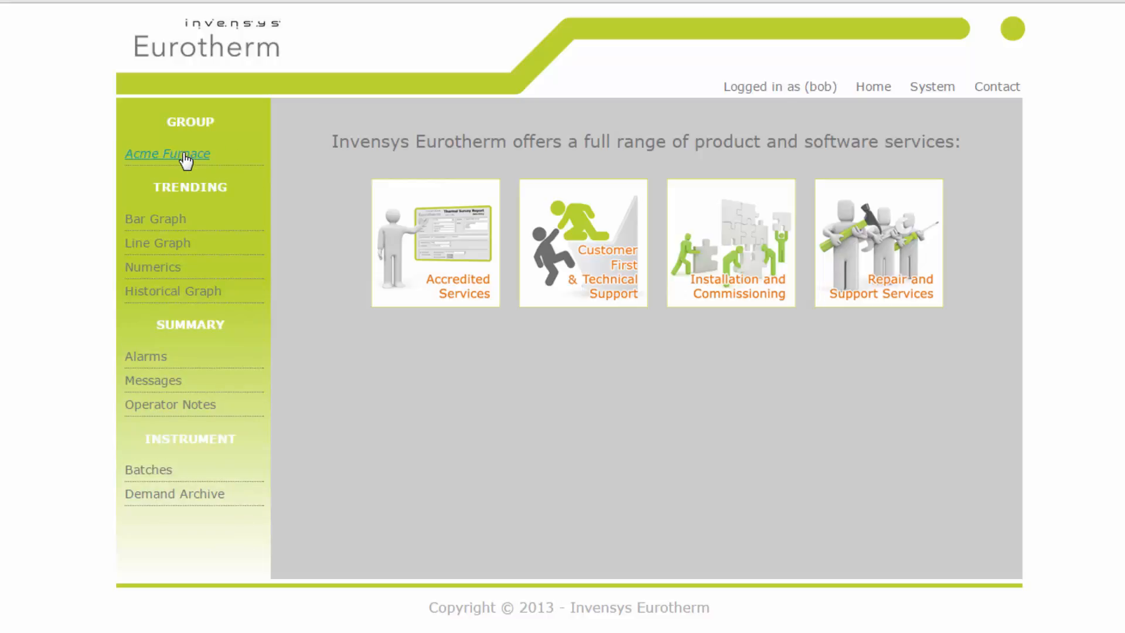
# - Open the bar graph and save its options with a 3D graph type and 1 decimal place
pyautogui.click(162, 224)
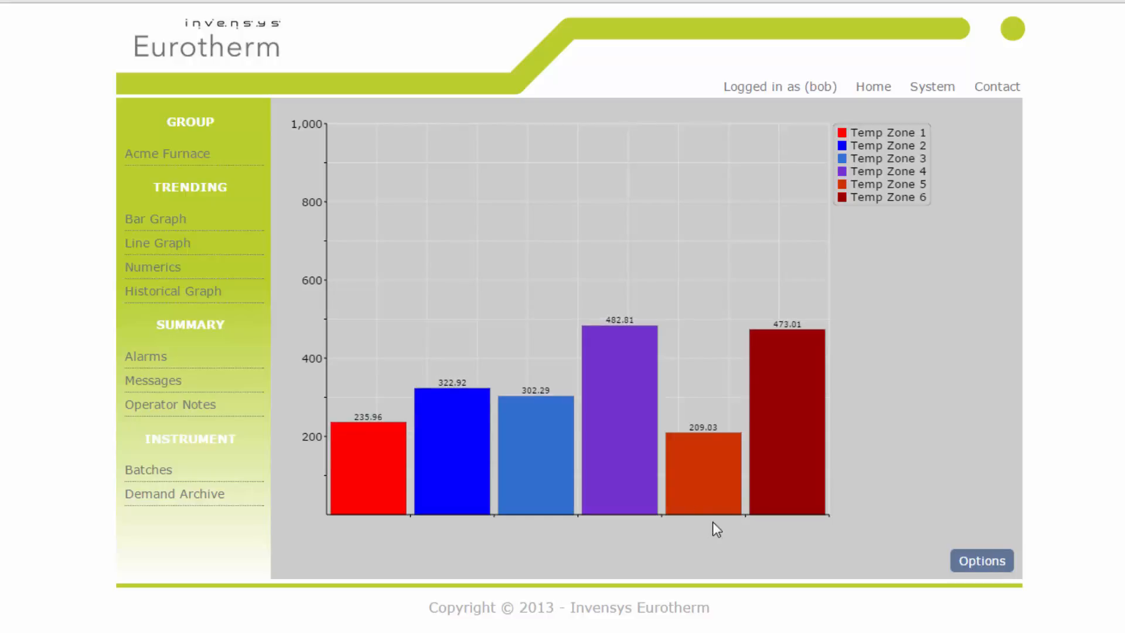
pyautogui.click(973, 561)
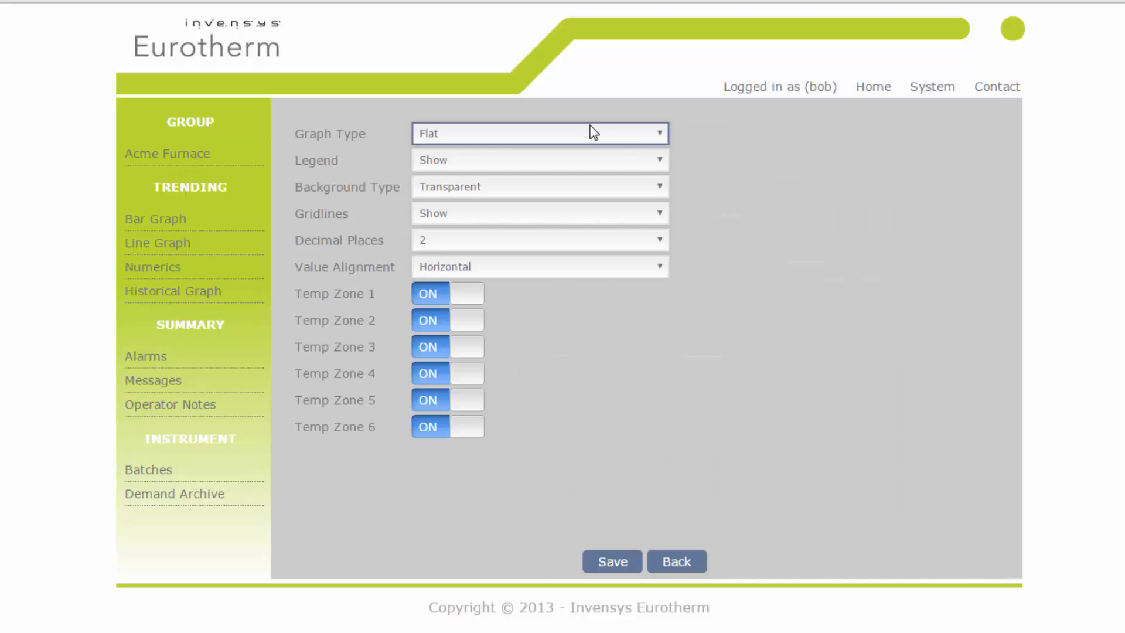
pyautogui.click(664, 133)
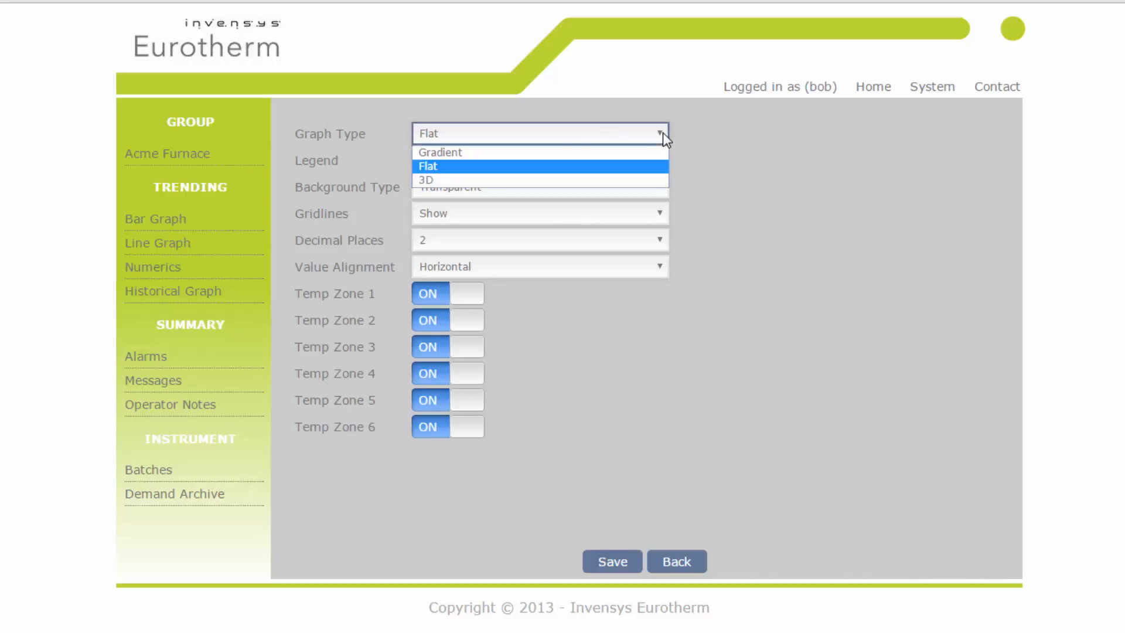
pyautogui.click(475, 180)
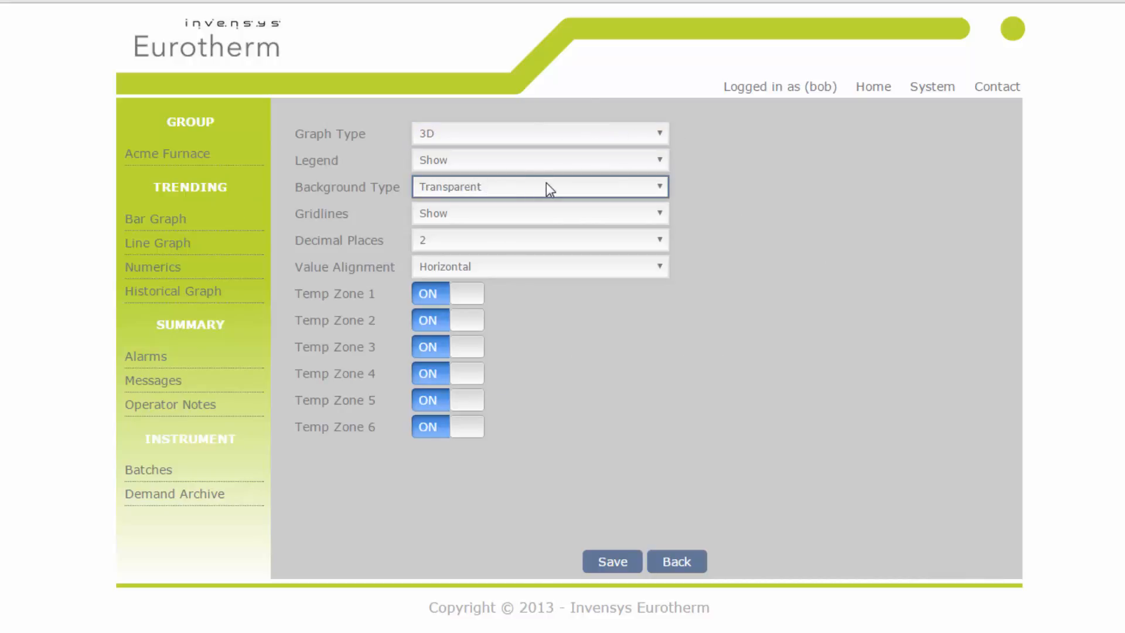
pyautogui.click(660, 242)
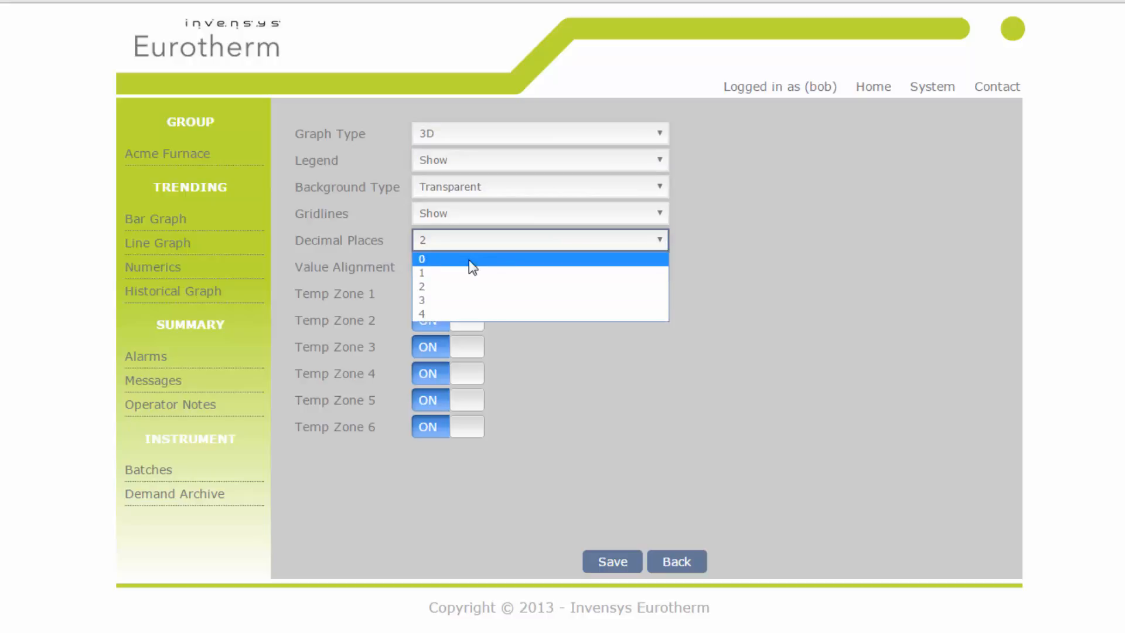
pyautogui.click(450, 281)
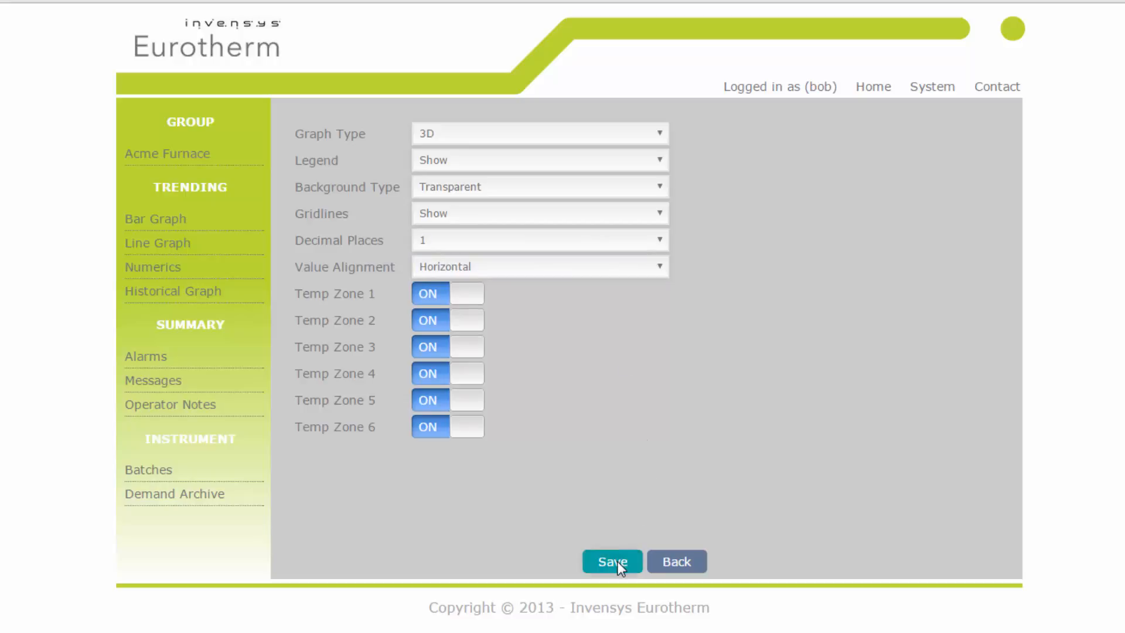
pyautogui.click(698, 562)
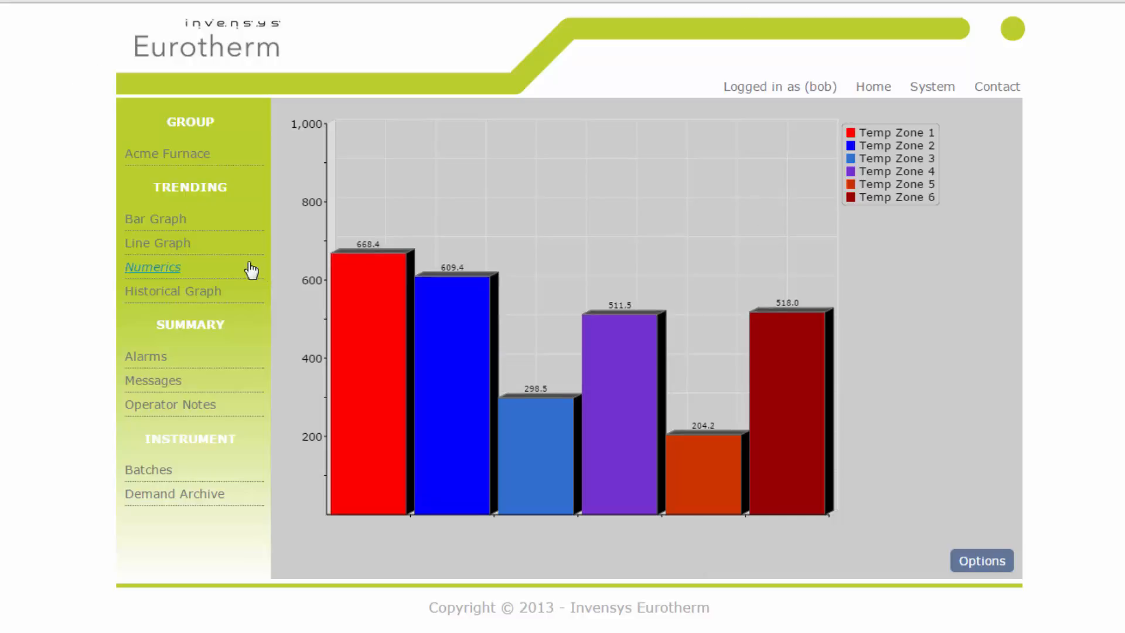
# - Open the line graph and save options turning off Temp Zone 5 and 6, hiding the legend, and using Narrow plot thickness
pyautogui.click(171, 245)
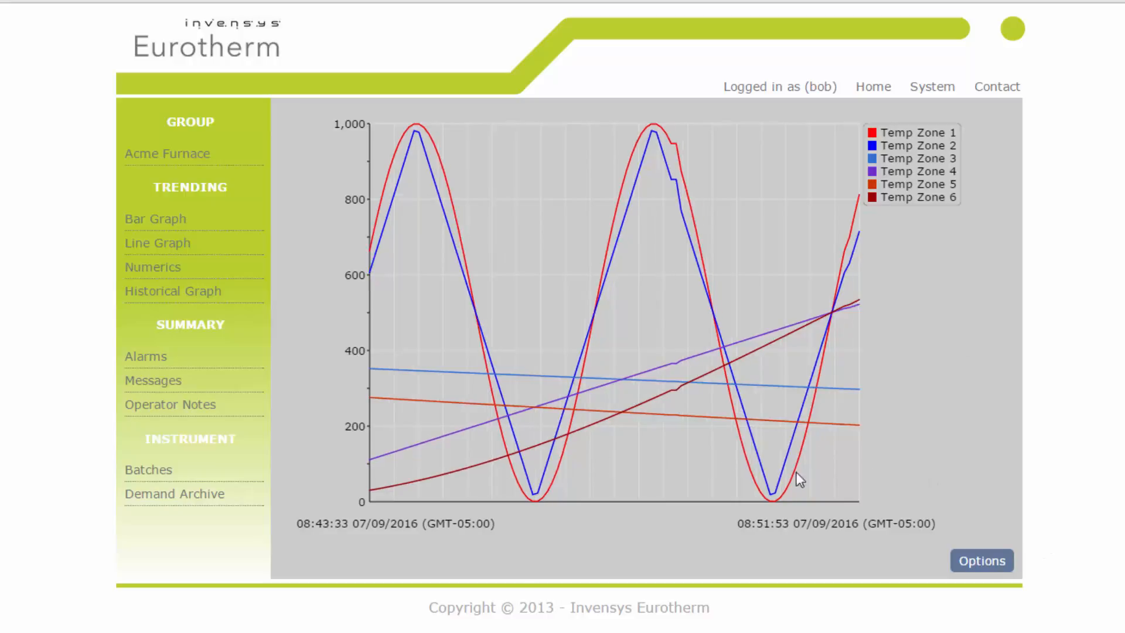
pyautogui.click(978, 561)
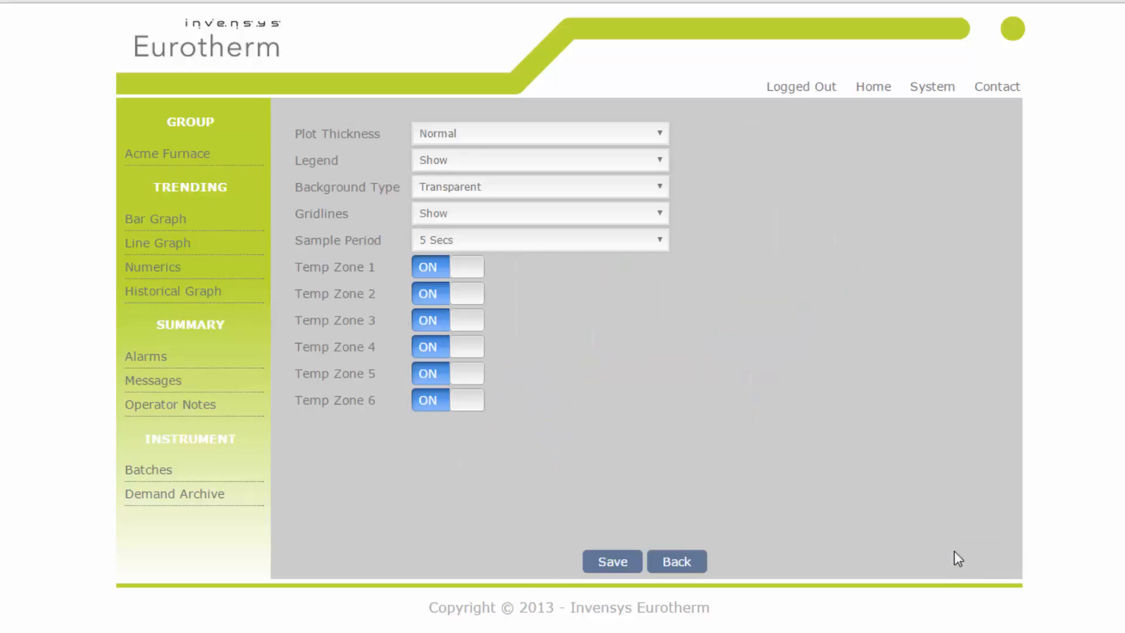
pyautogui.click(464, 400)
pyautogui.click(457, 378)
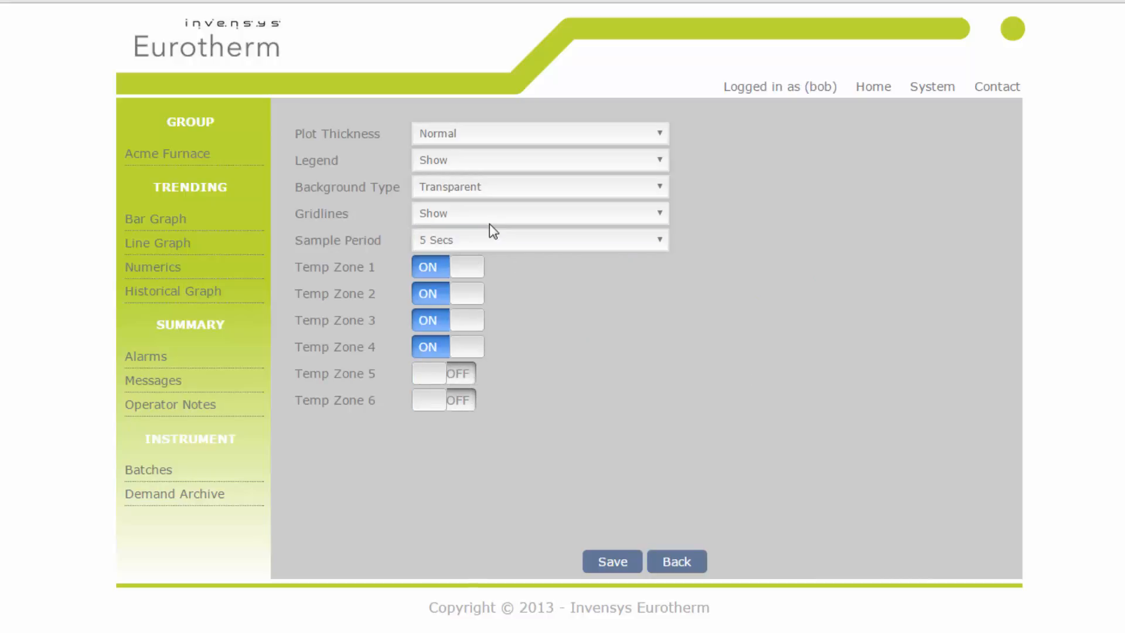
pyautogui.click(478, 165)
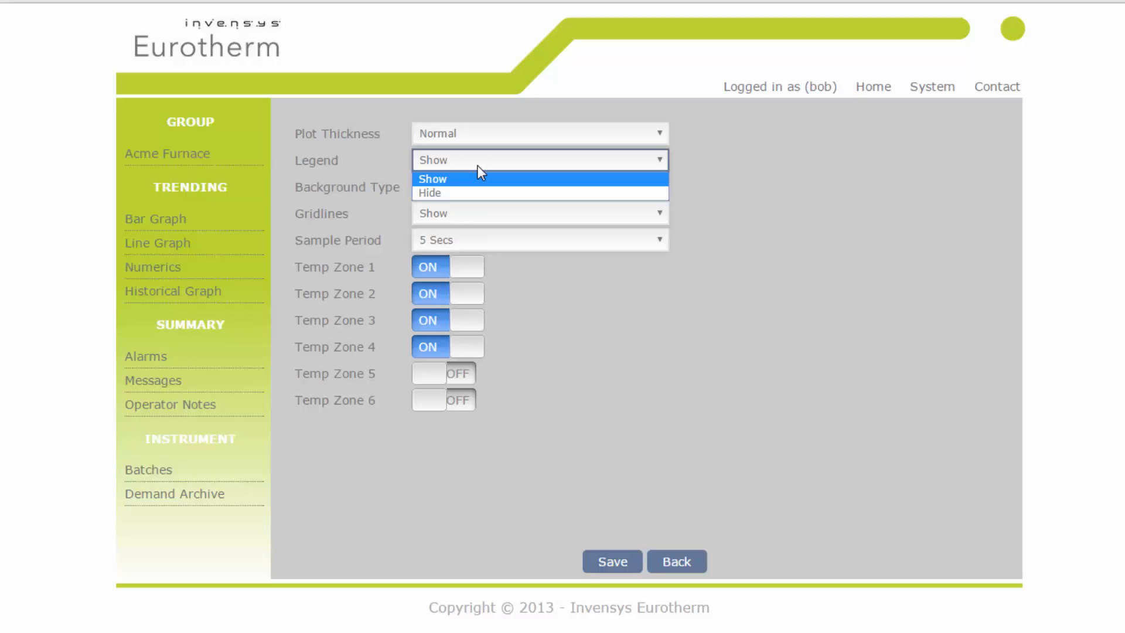
pyautogui.click(457, 191)
pyautogui.click(474, 133)
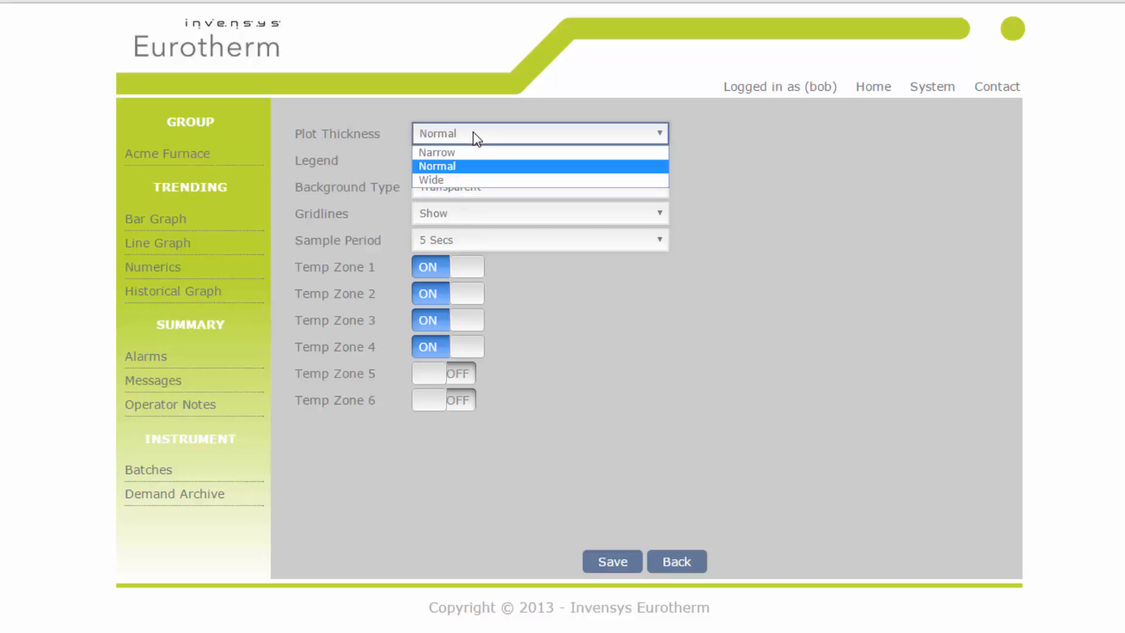
pyautogui.click(453, 154)
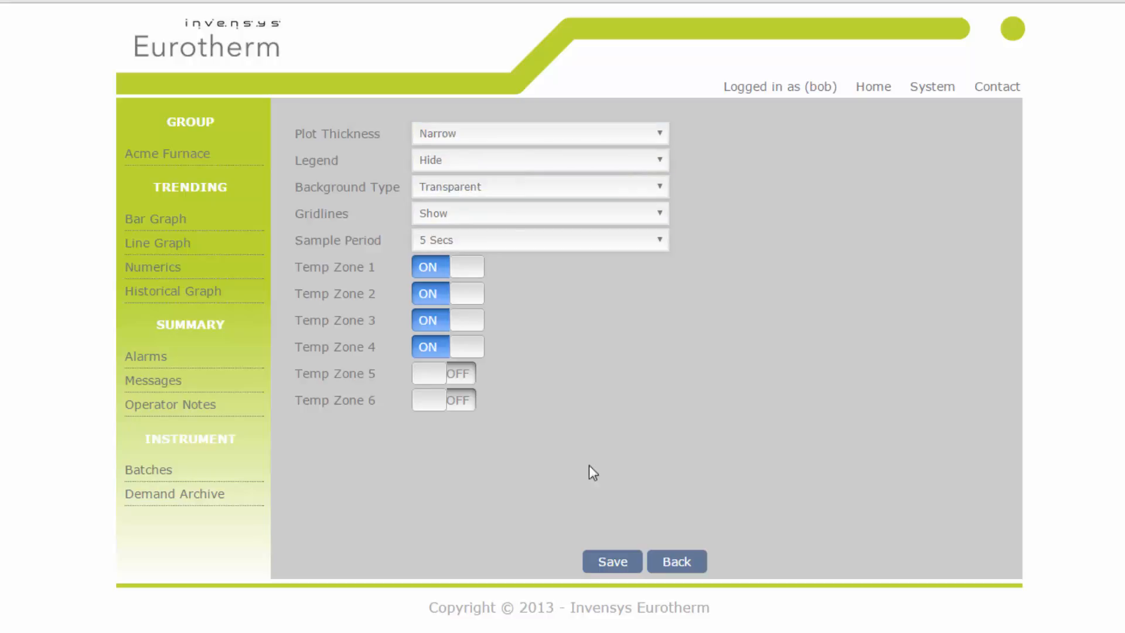
pyautogui.click(625, 560)
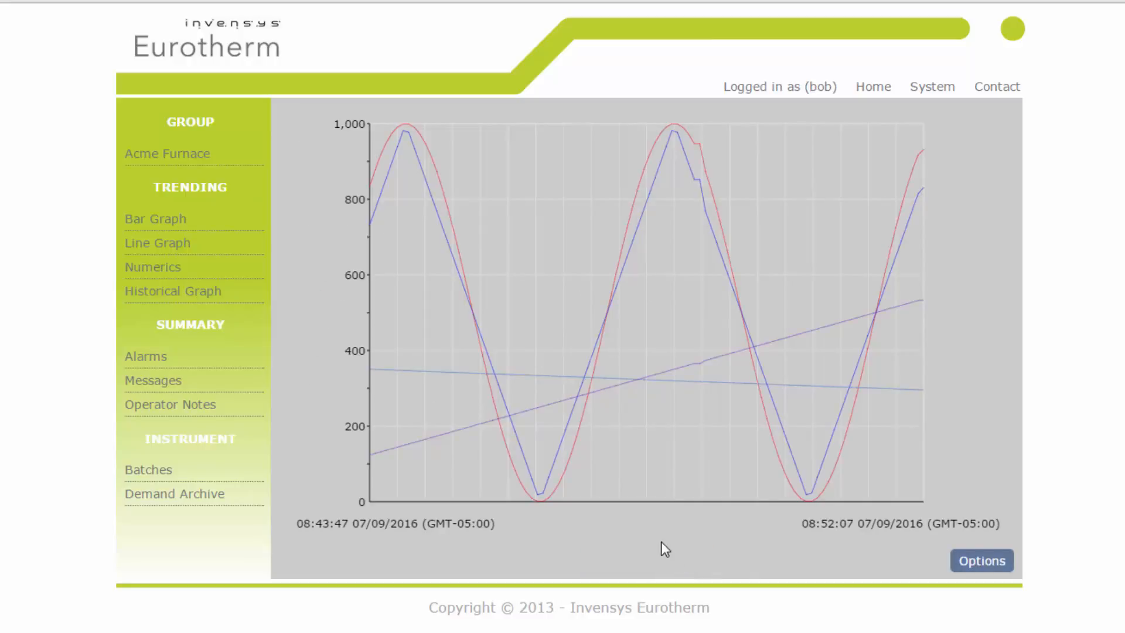
# - Open the numerics view and save options with 2 decimal places, Small PV font and Normal channel font size
pyautogui.click(158, 269)
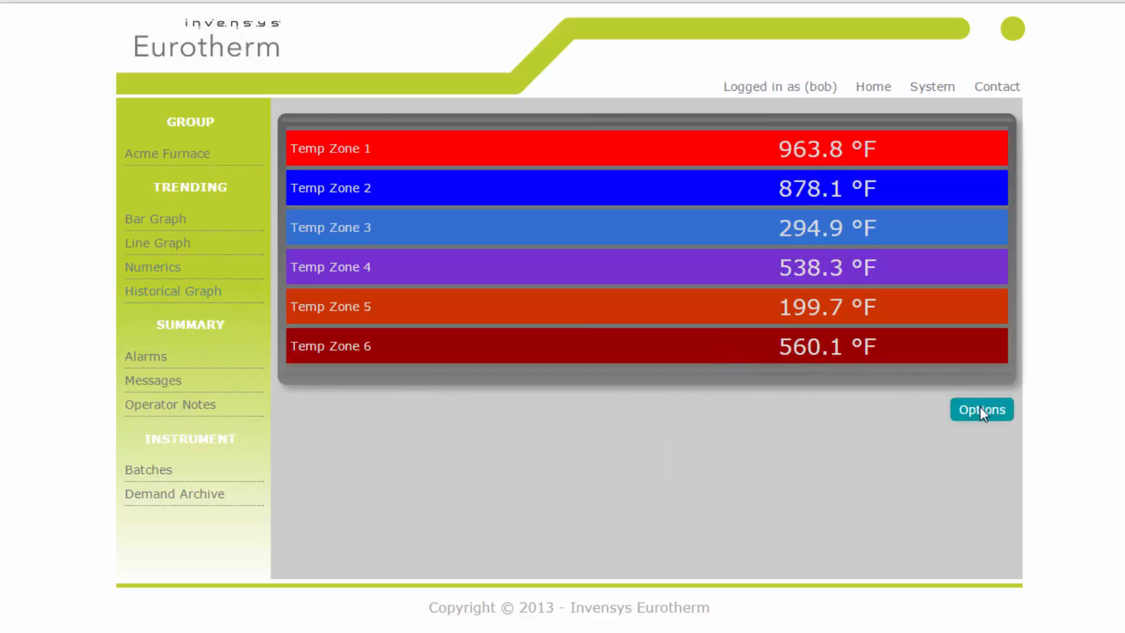
pyautogui.click(980, 408)
pyautogui.click(579, 189)
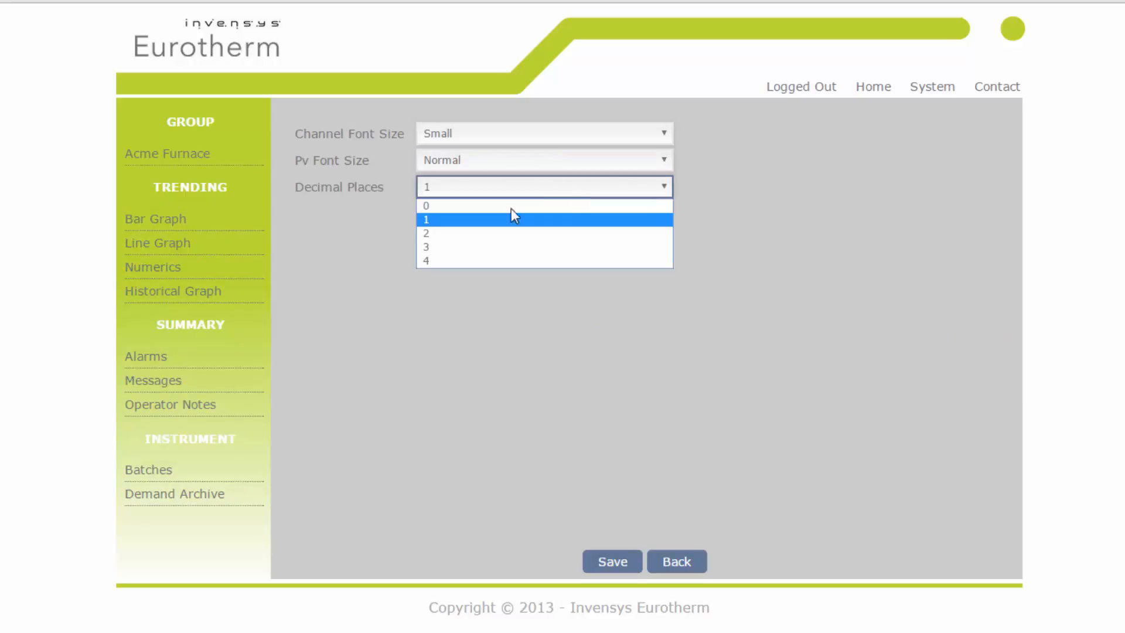
pyautogui.click(477, 233)
pyautogui.click(477, 162)
pyautogui.click(479, 179)
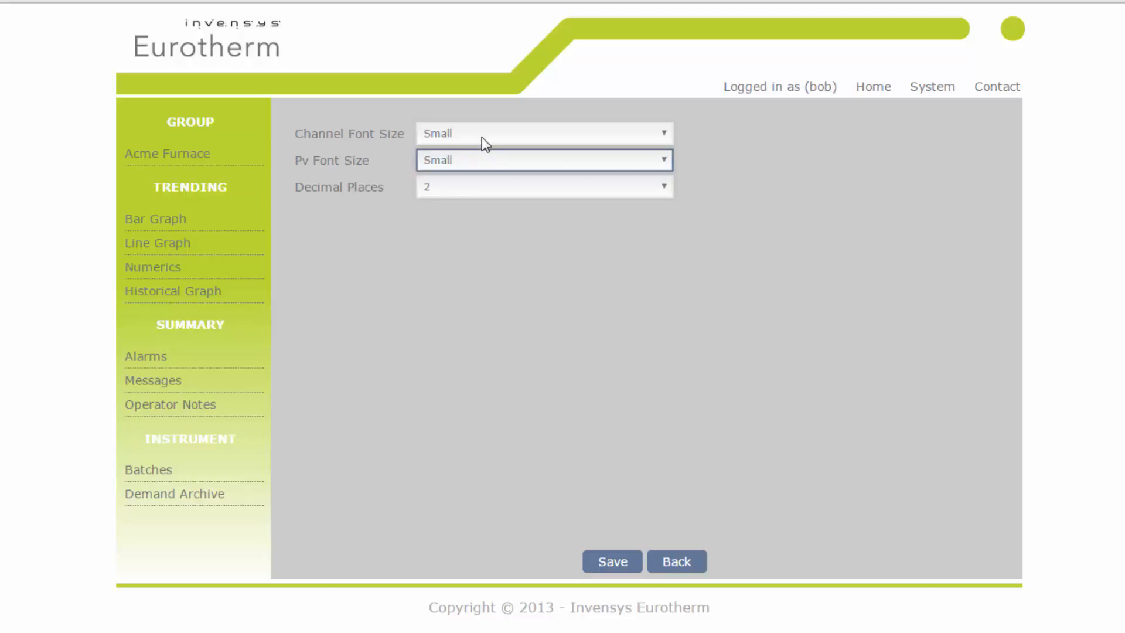
pyautogui.click(482, 138)
pyautogui.click(478, 165)
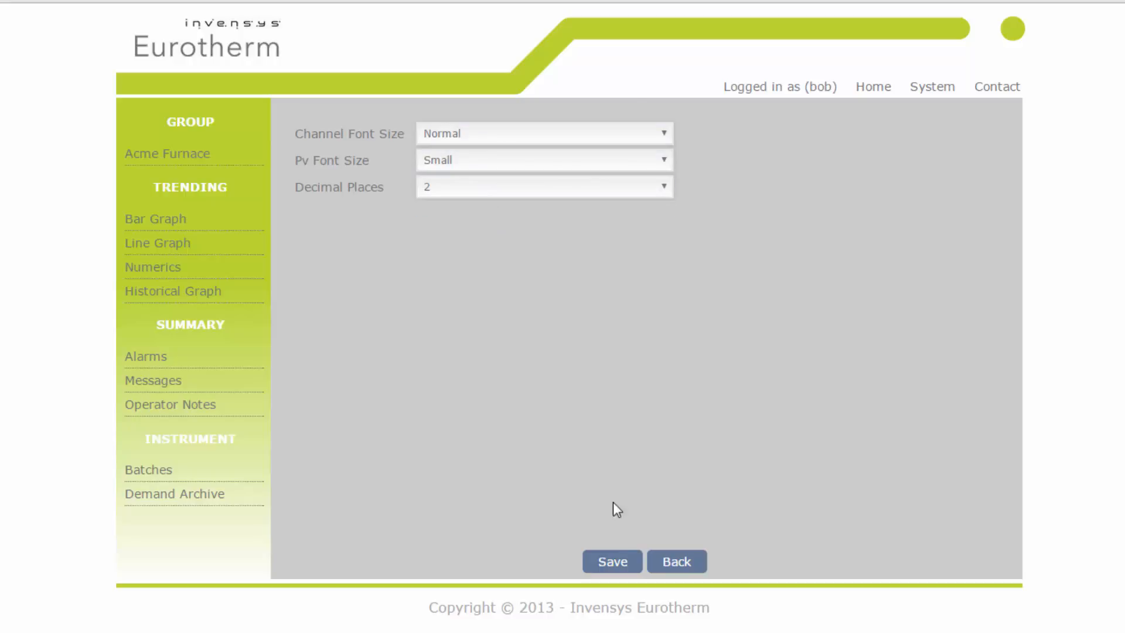
pyautogui.click(620, 564)
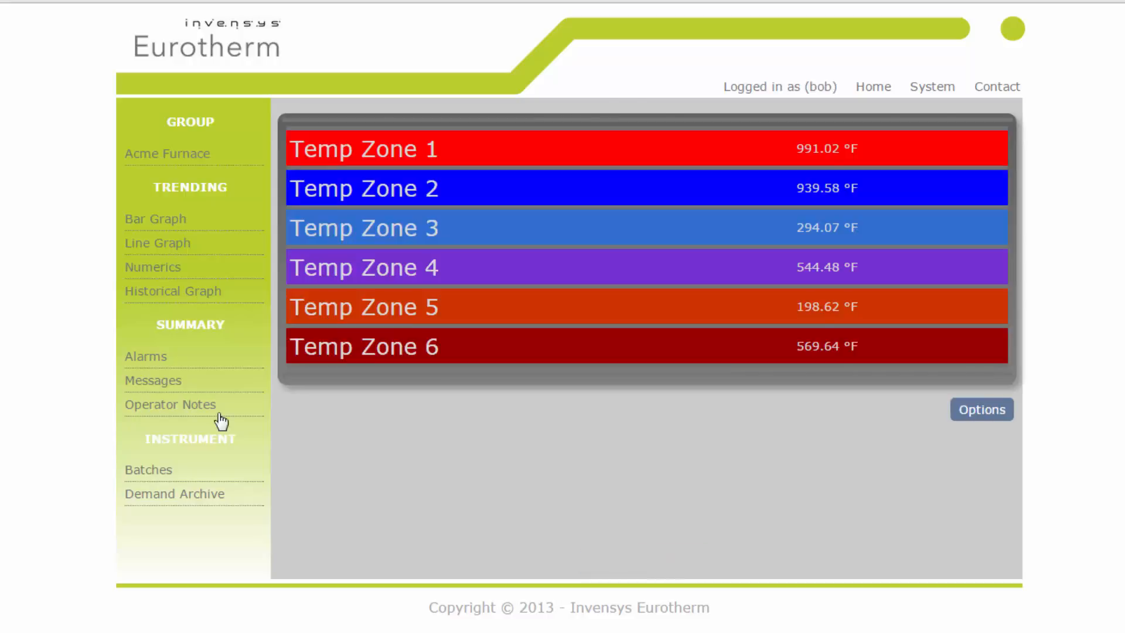
# - Open the historical graph and page back to the previous data
pyautogui.click(165, 293)
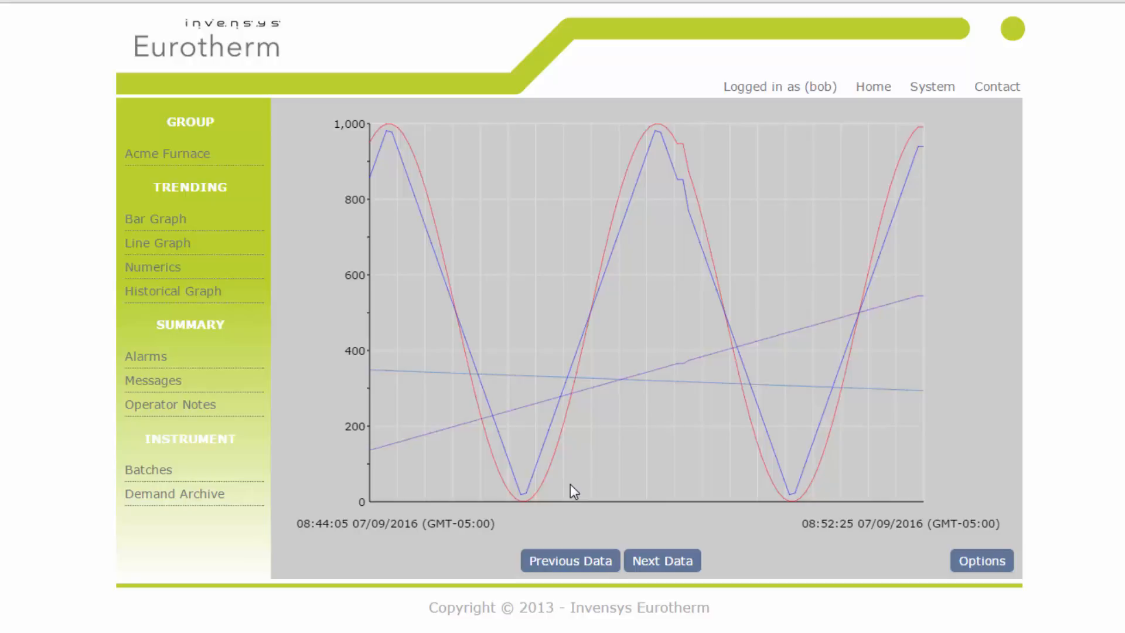
pyautogui.click(584, 567)
pyautogui.click(583, 567)
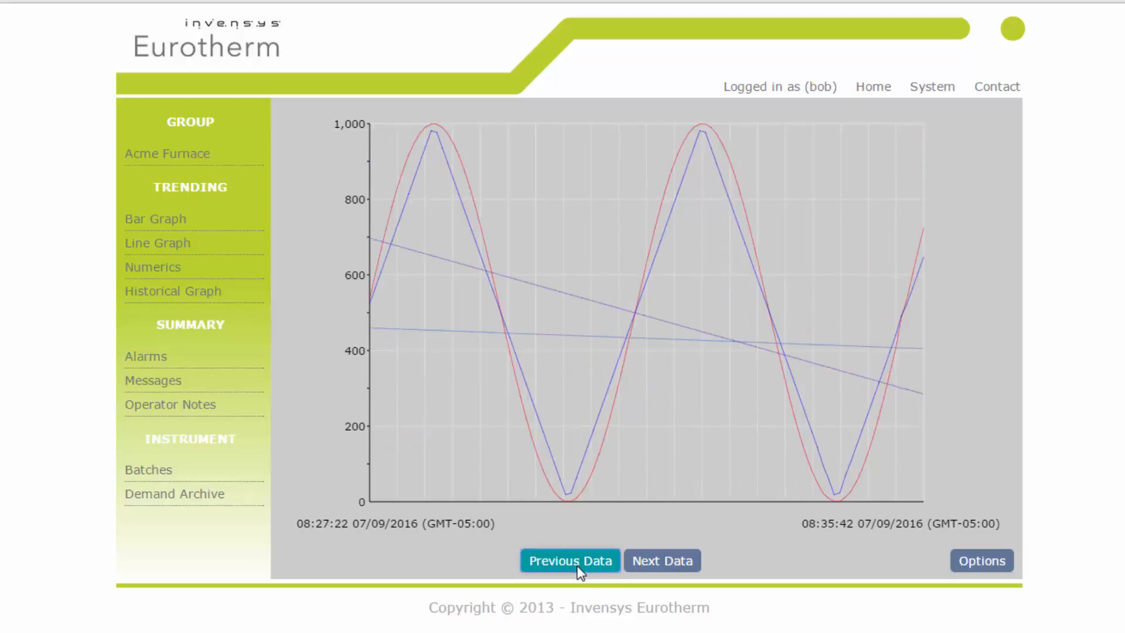
# - View the alarm summary and scroll through the message summary
pyautogui.click(144, 359)
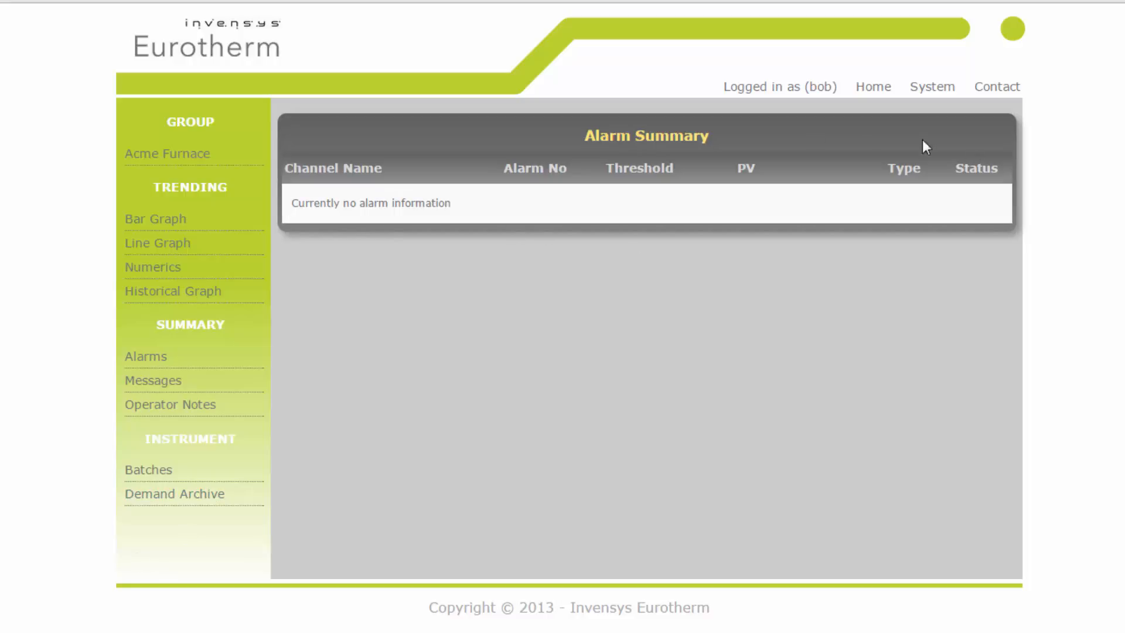
pyautogui.click(154, 383)
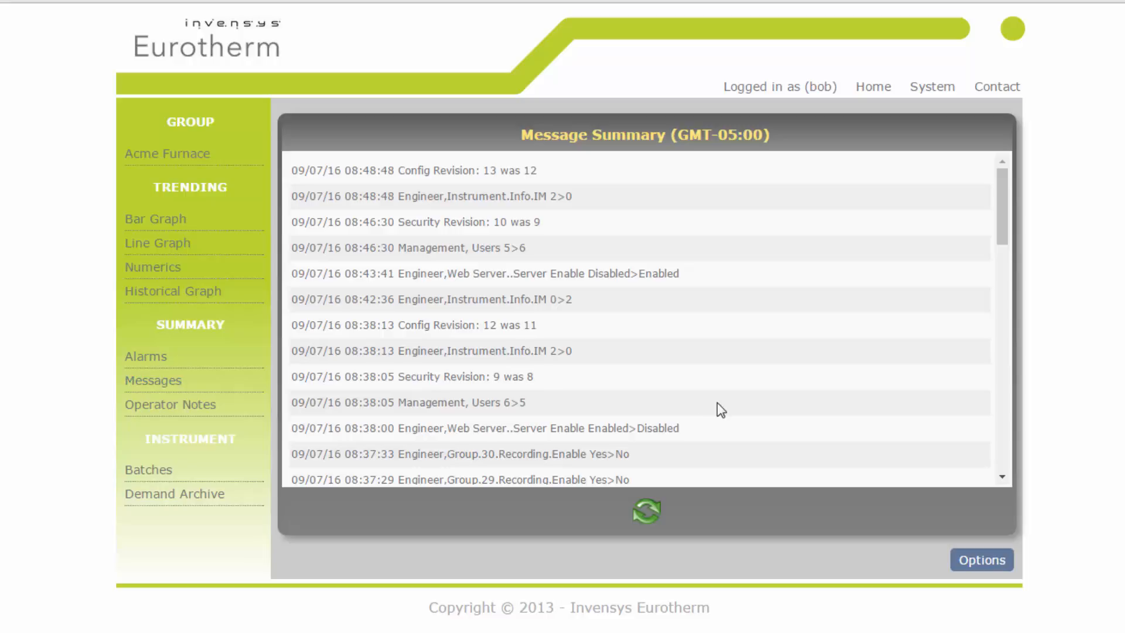
pyautogui.moveTo(1002, 181)
pyautogui.mouseDown()
pyautogui.moveTo(1022, 410)
pyautogui.moveTo(1022, 184)
pyautogui.mouseUp()
# - Filter the message summary to show only the System message category
pyautogui.click(985, 556)
pyautogui.click(510, 139)
pyautogui.click(487, 167)
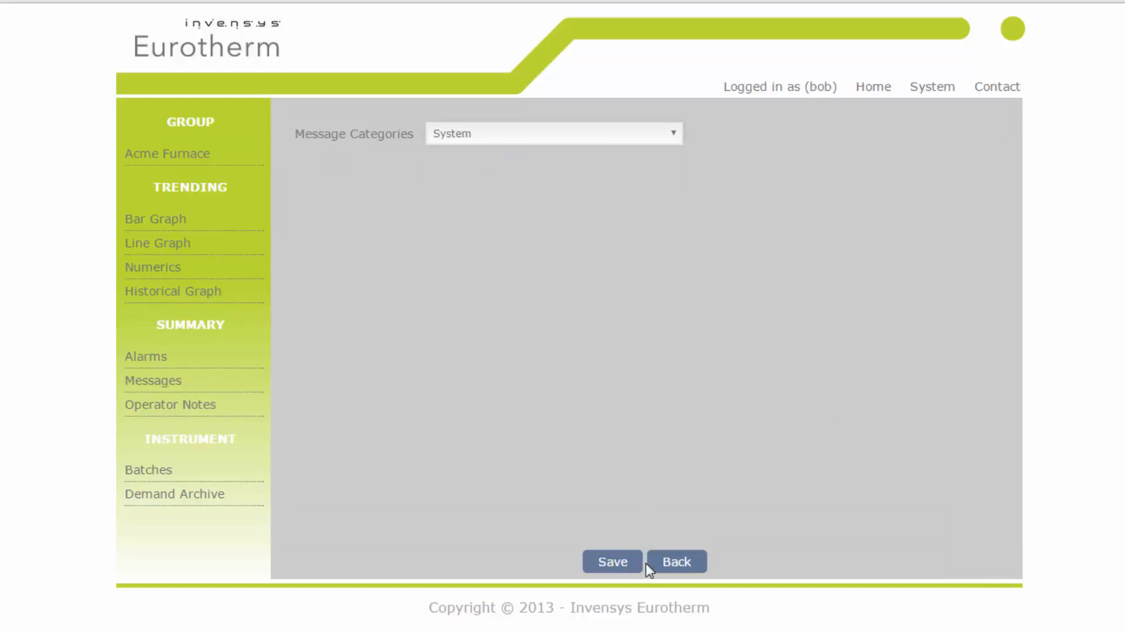
pyautogui.click(632, 561)
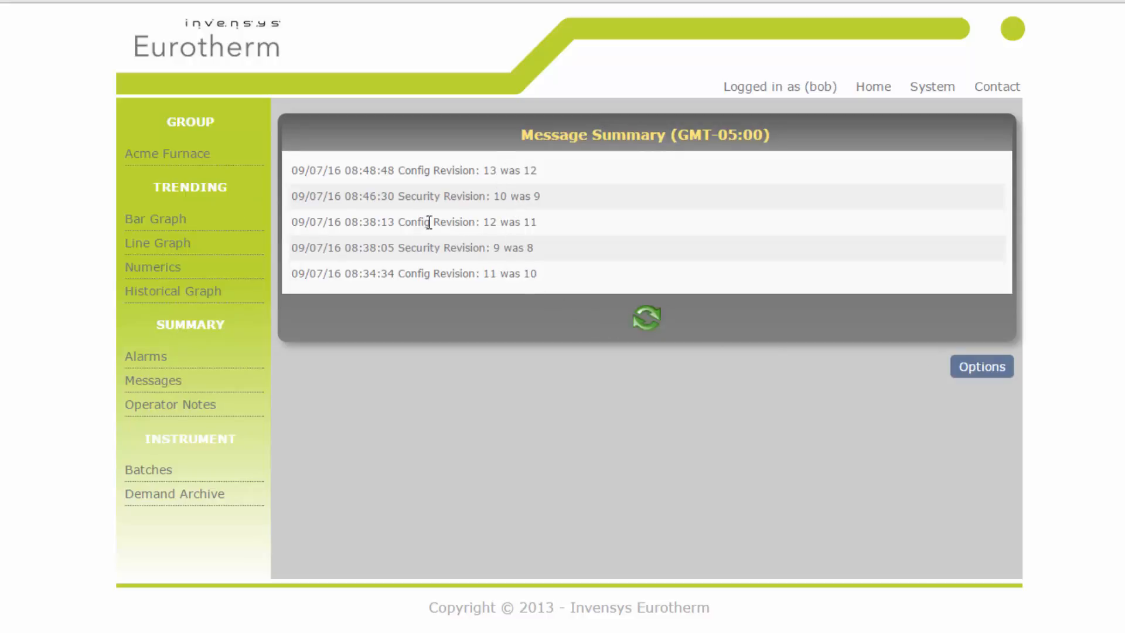
# - Send a custom operator note reading "Survey complet"
pyautogui.click(191, 410)
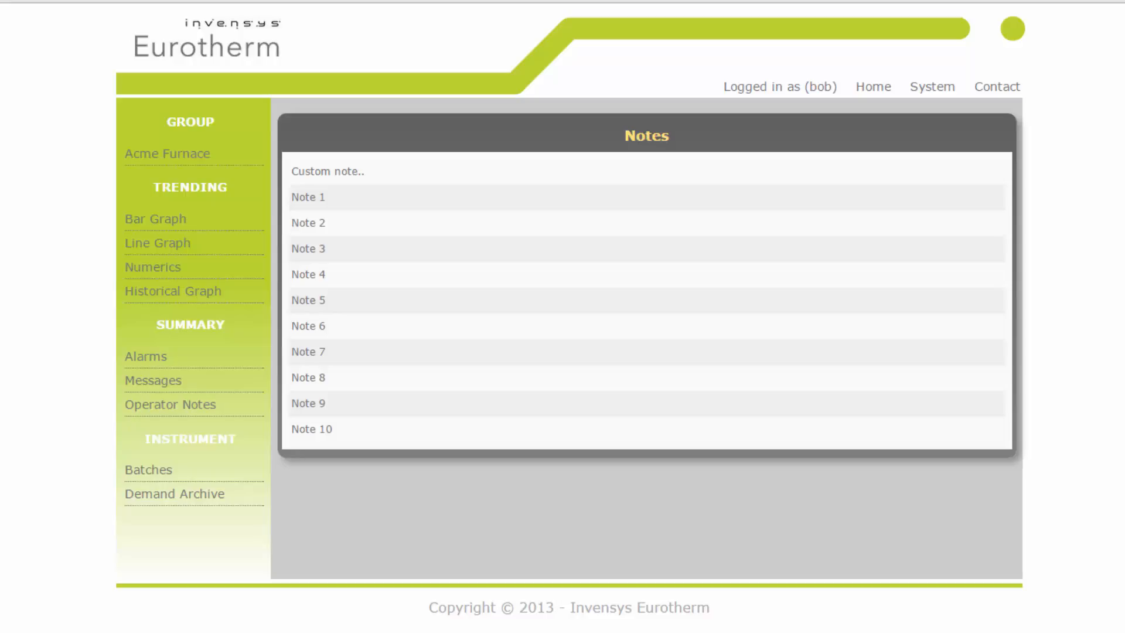
pyautogui.click(381, 172)
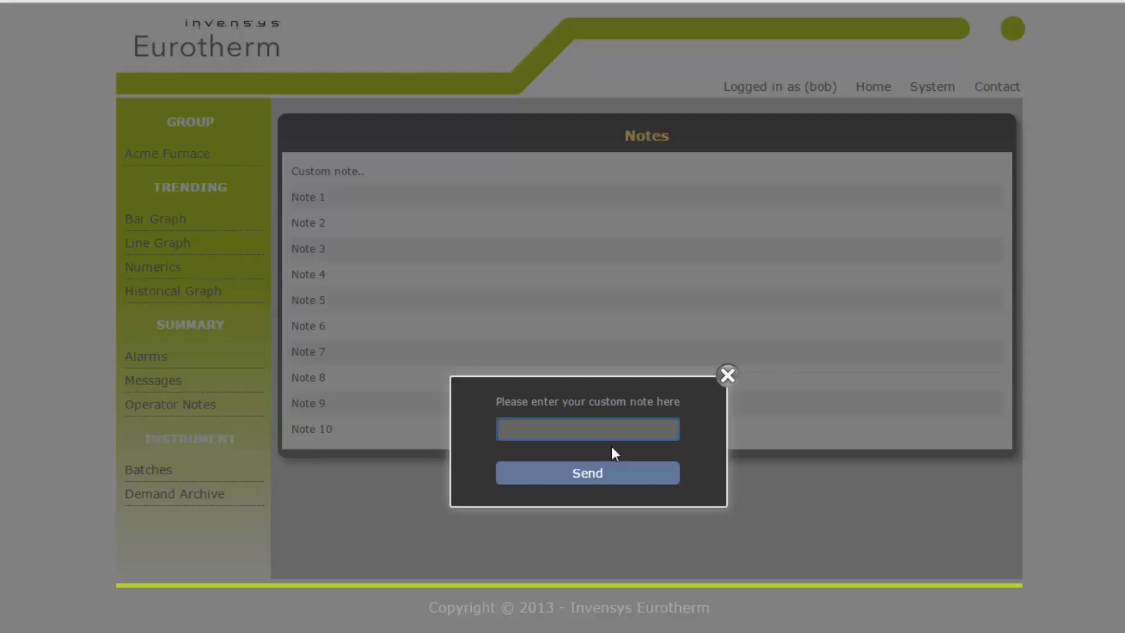
pyautogui.write('A')
pyautogui.press('BackSpace')
pyautogui.write('Survey complete')
pyautogui.click(590, 474)
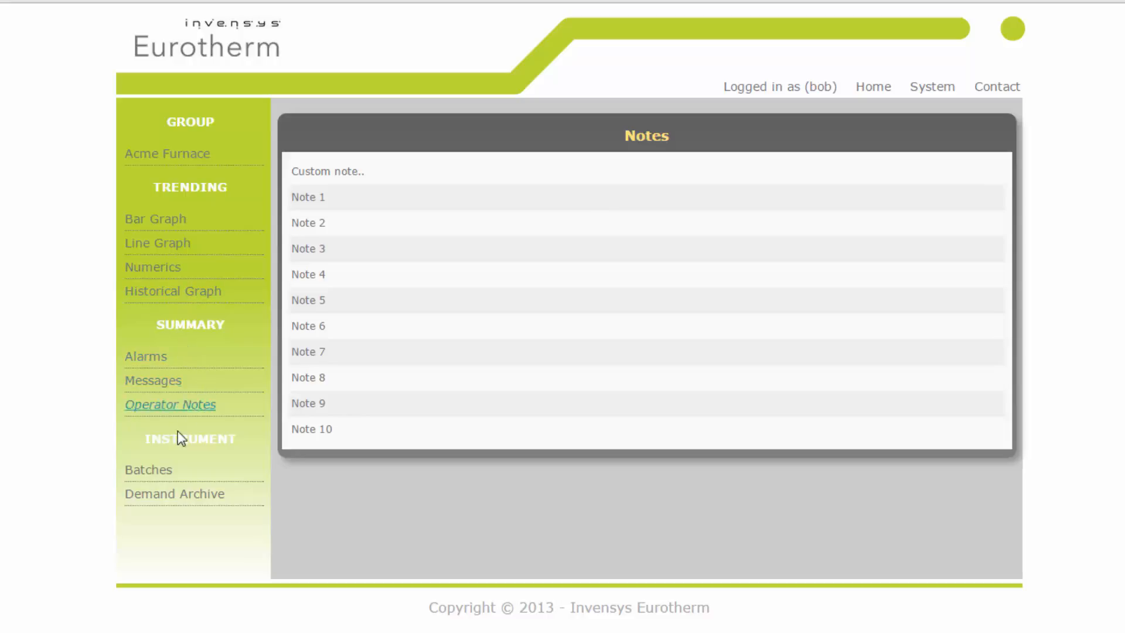
# - Open the Demand Archive page and review the Archive Type and Archive To options
pyautogui.click(170, 499)
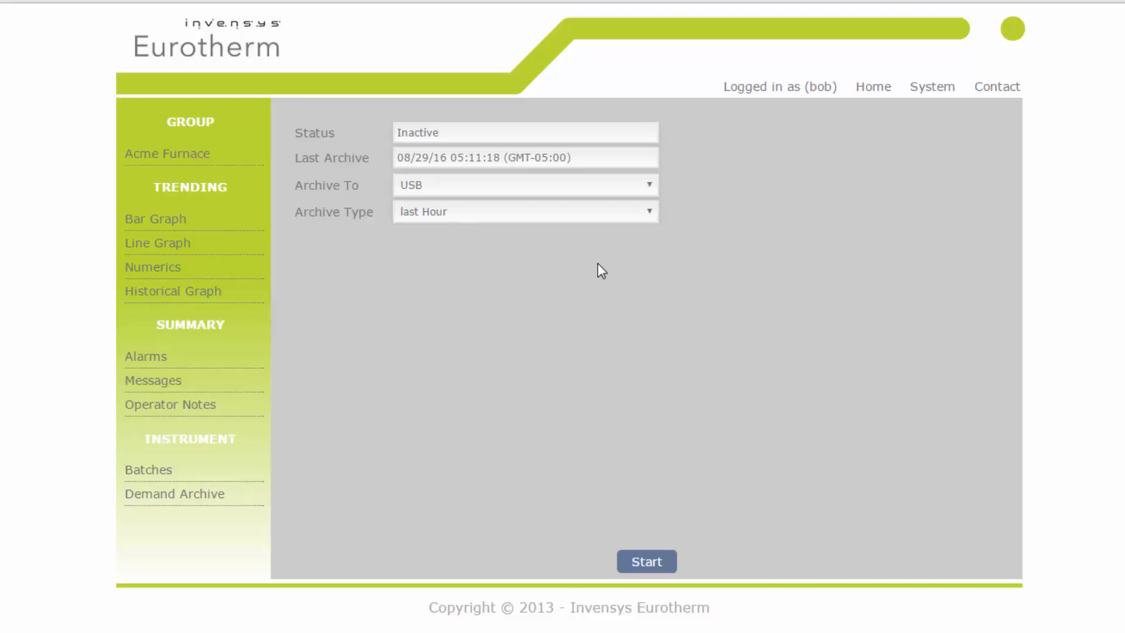
pyautogui.click(651, 212)
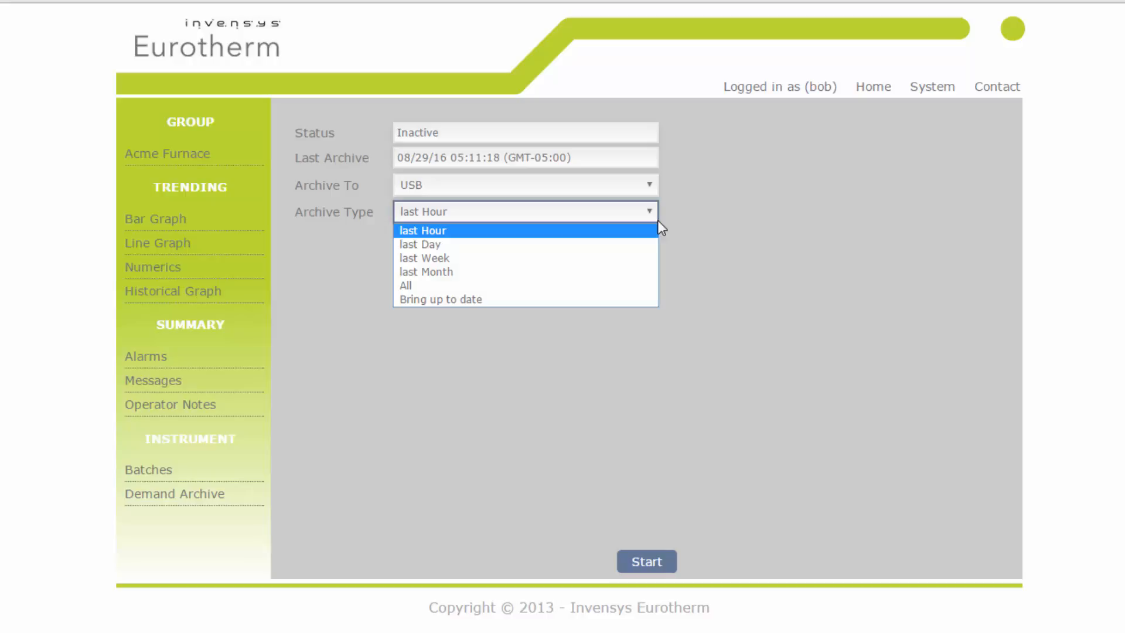
pyautogui.click(851, 177)
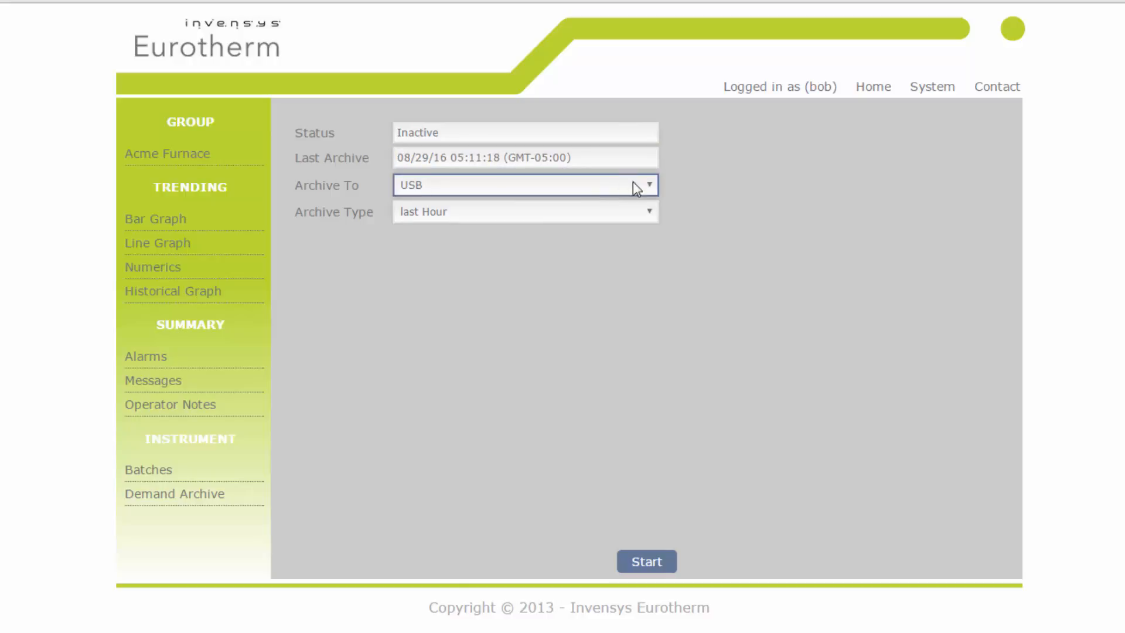
pyautogui.click(648, 184)
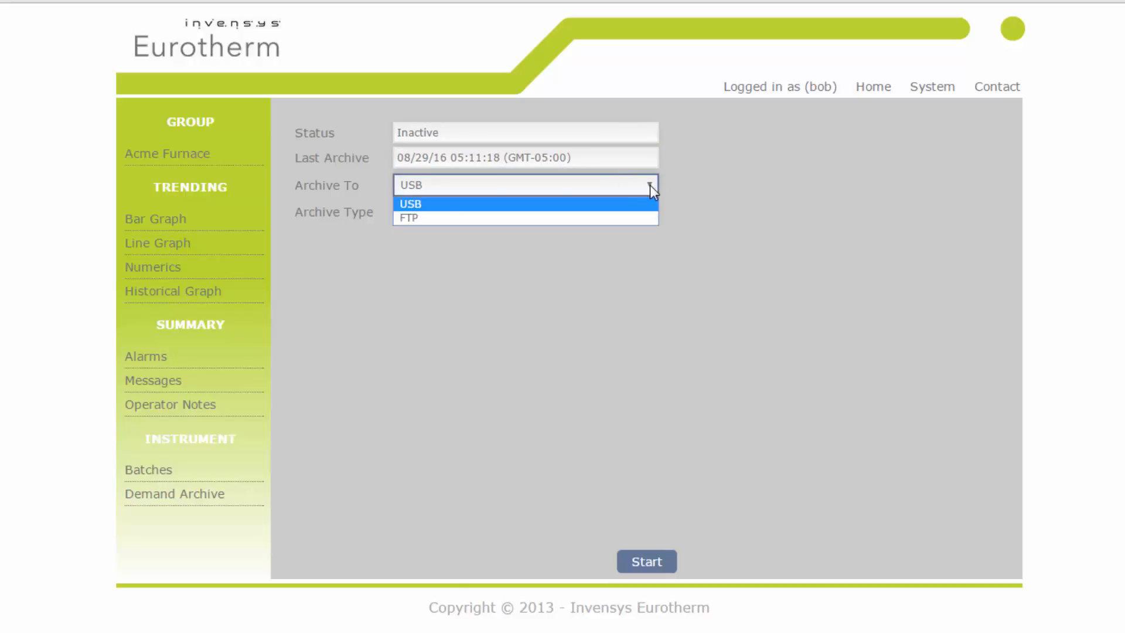
pyautogui.click(800, 231)
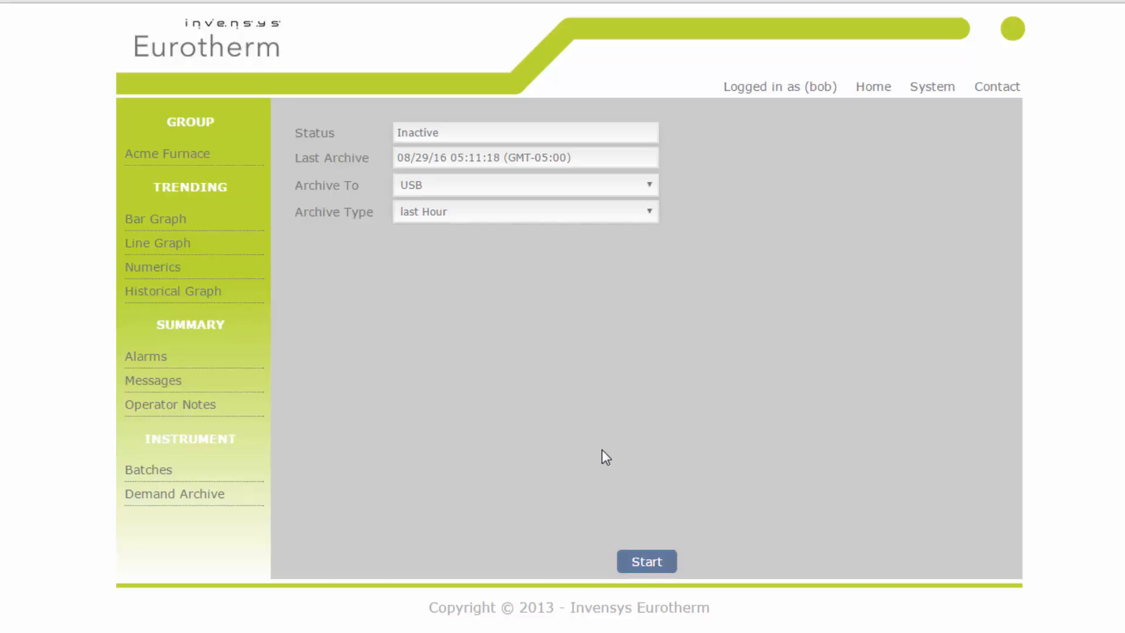
# - Open the Acme Furnace batch from the group batch summary and examine its batch fields
pyautogui.click(164, 471)
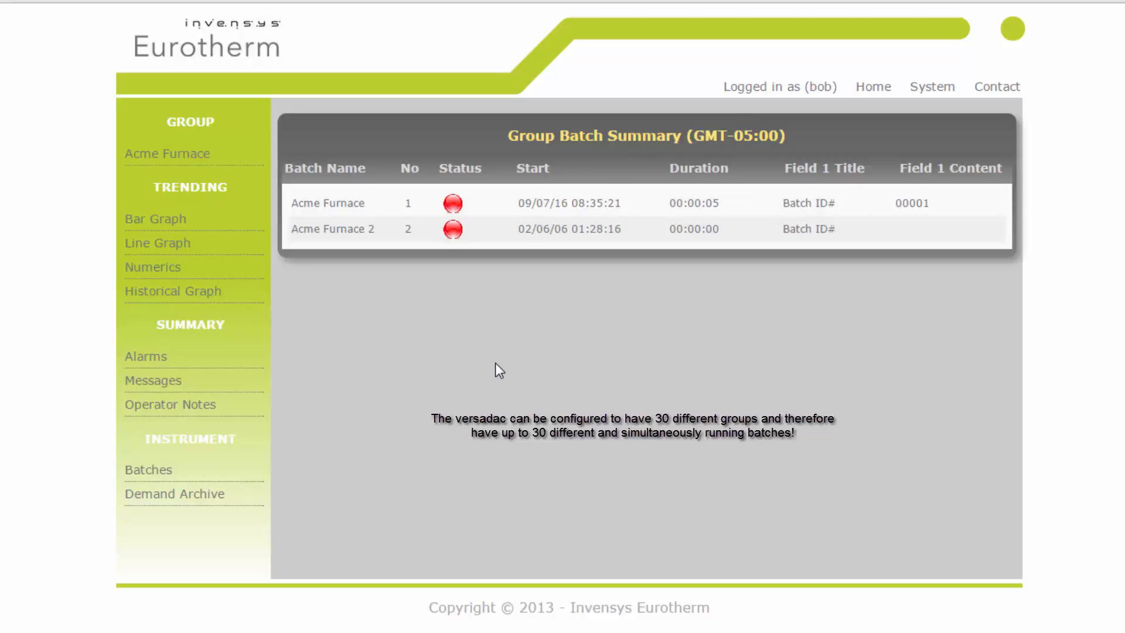
pyautogui.click(364, 206)
pyautogui.click(402, 169)
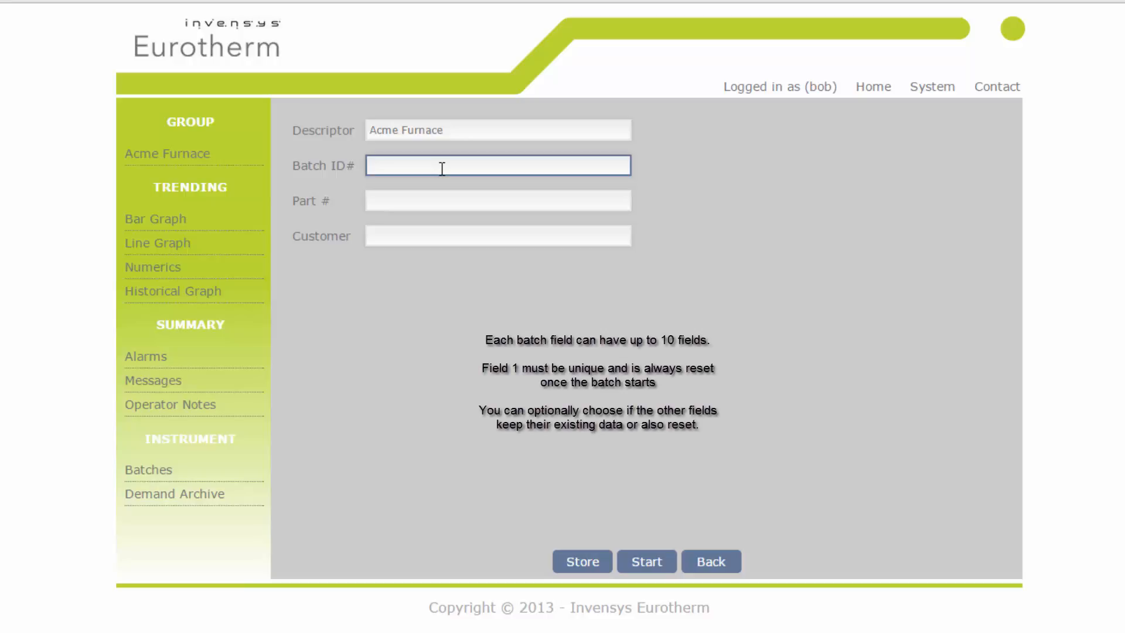
pyautogui.click(433, 237)
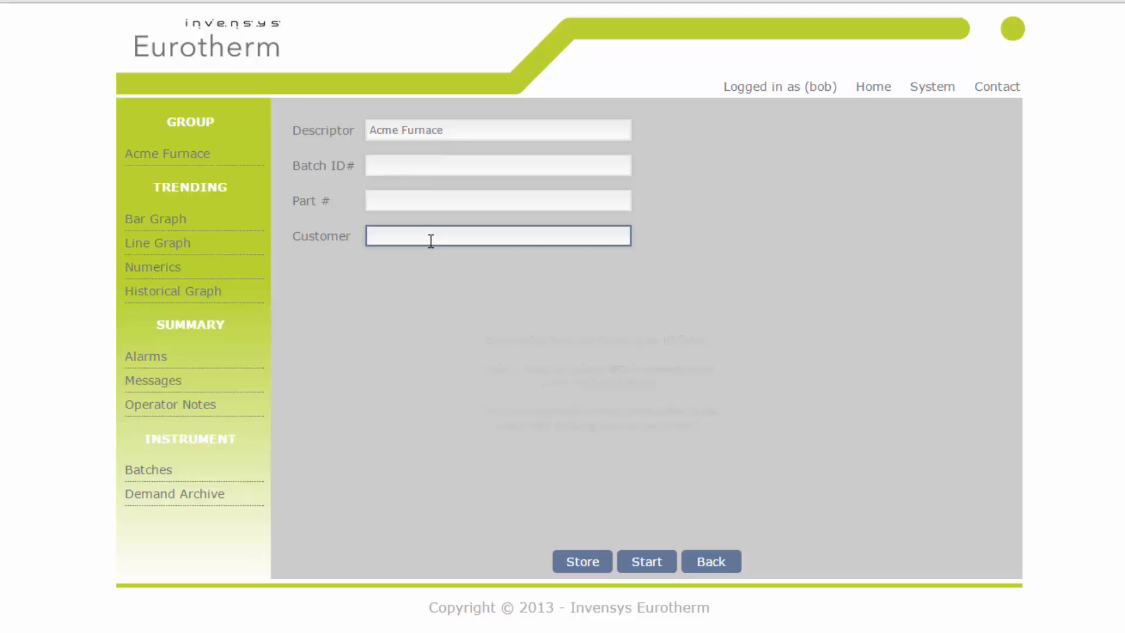
pyautogui.click(412, 162)
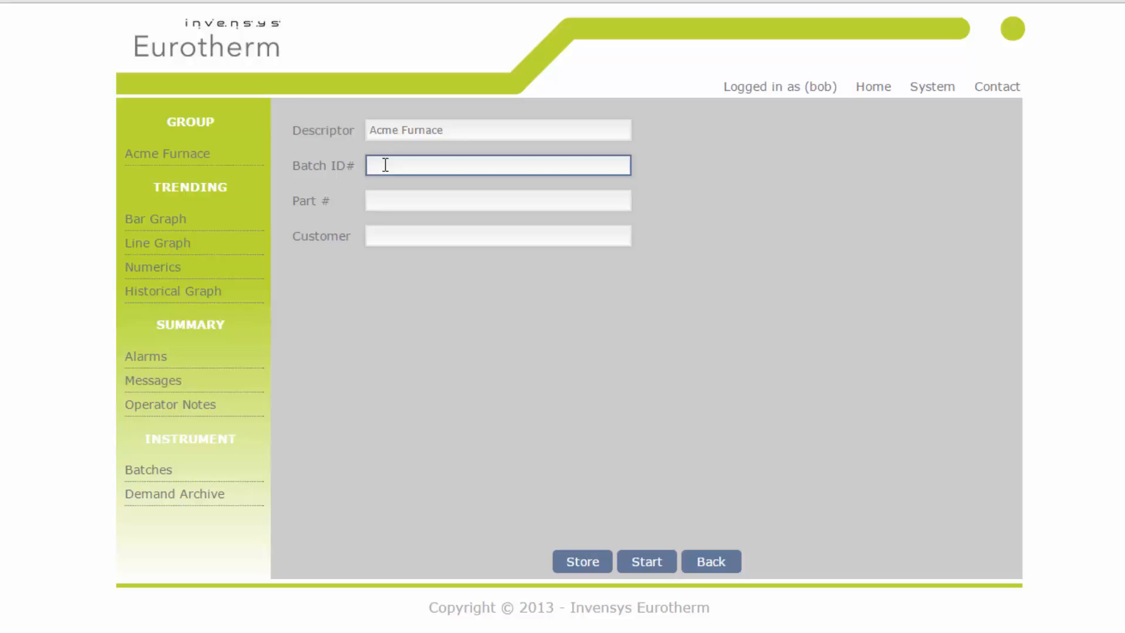
pyautogui.click(407, 203)
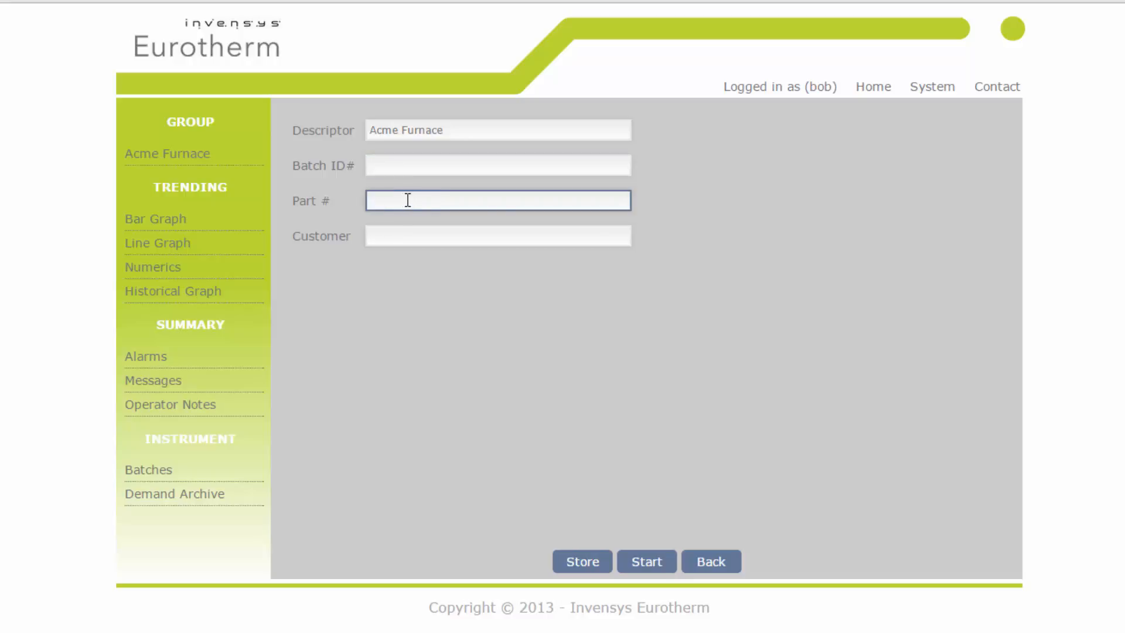
pyautogui.click(475, 237)
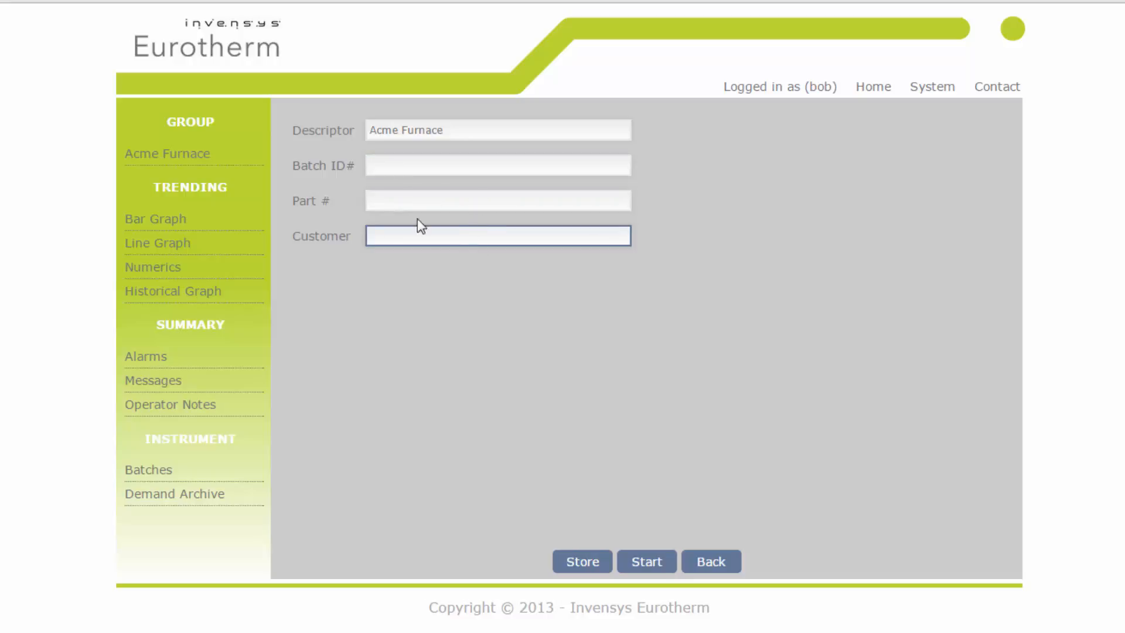
pyautogui.click(431, 251)
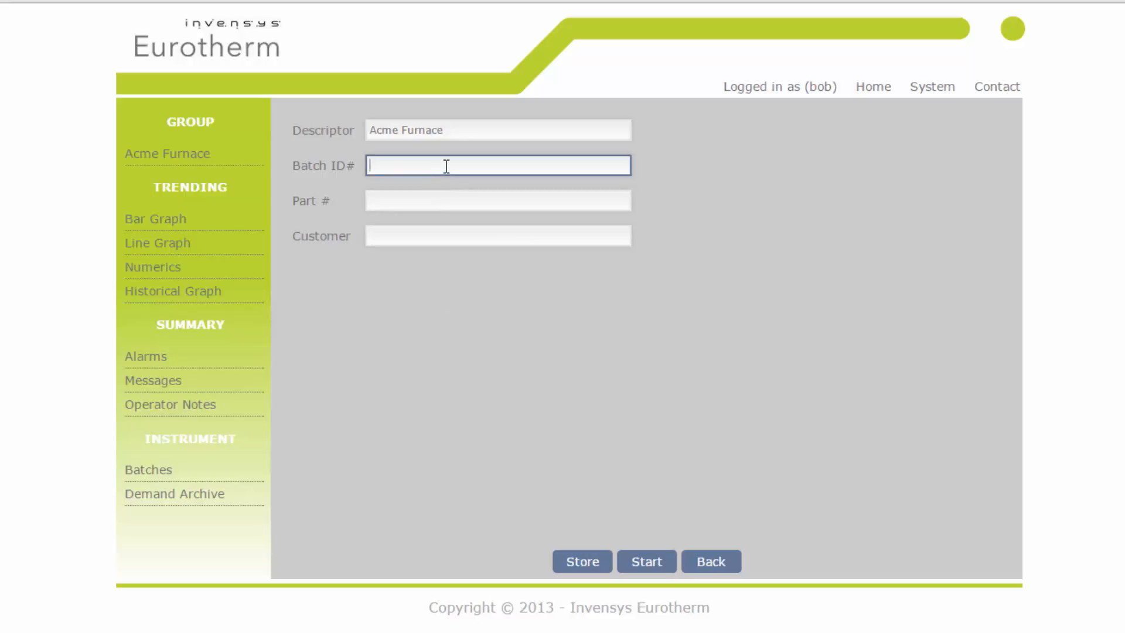
# - Enter Batch ID# 00002, Part # 9980 and Customer "Acme Customer", and start the Acme Furnace batch
pyautogui.write('00002')
pyautogui.click(432, 198)
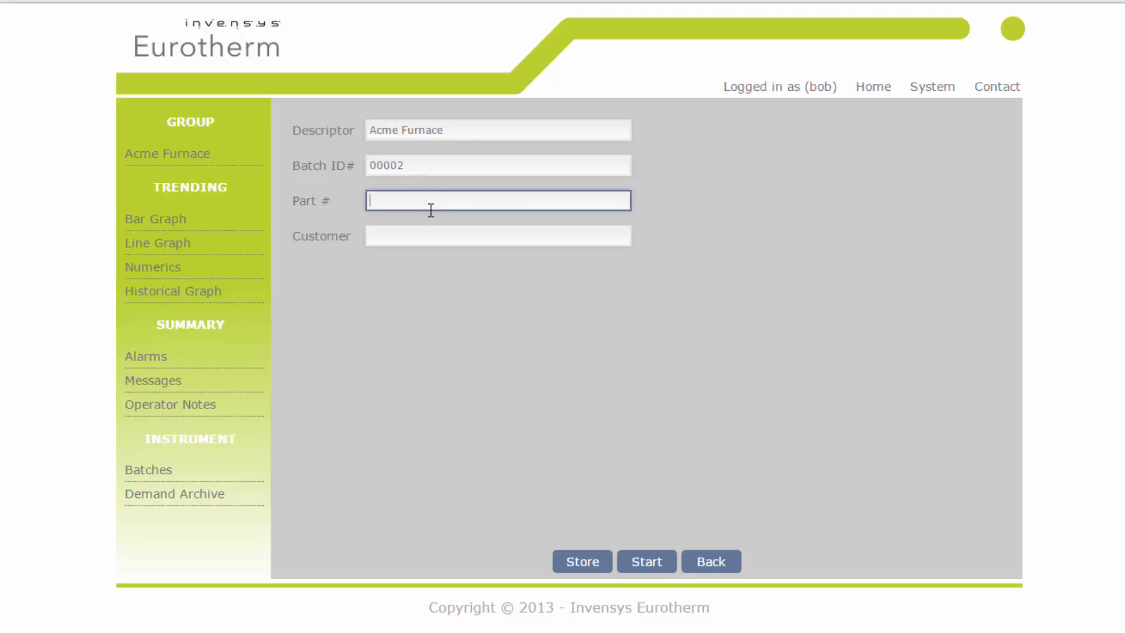
pyautogui.write('9980')
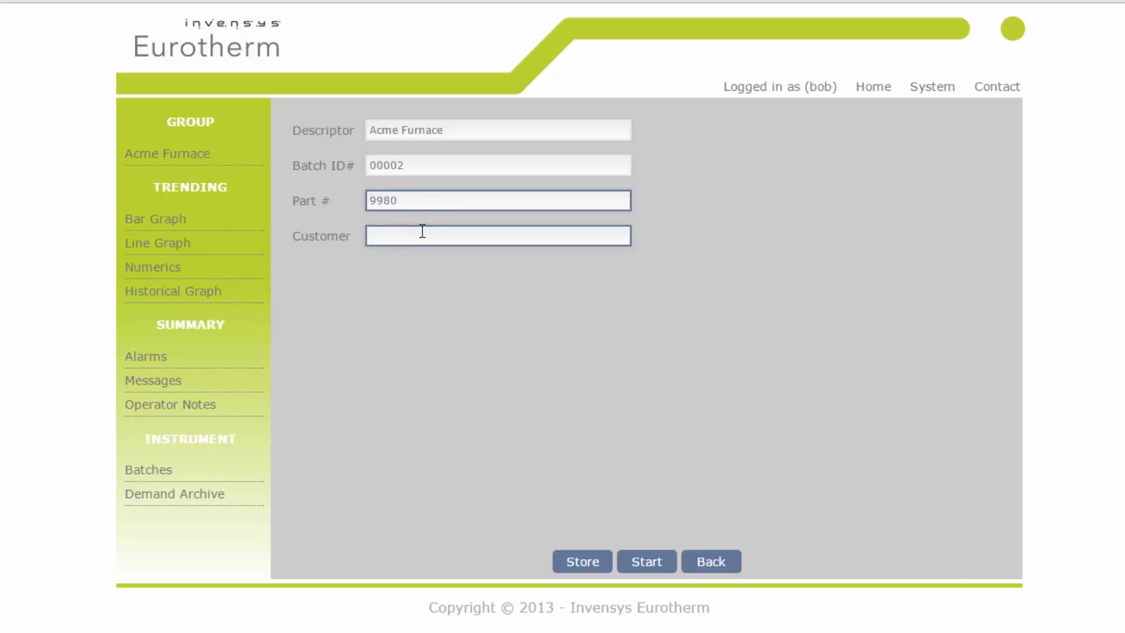
pyautogui.click(424, 238)
pyautogui.write('Acme Cus')
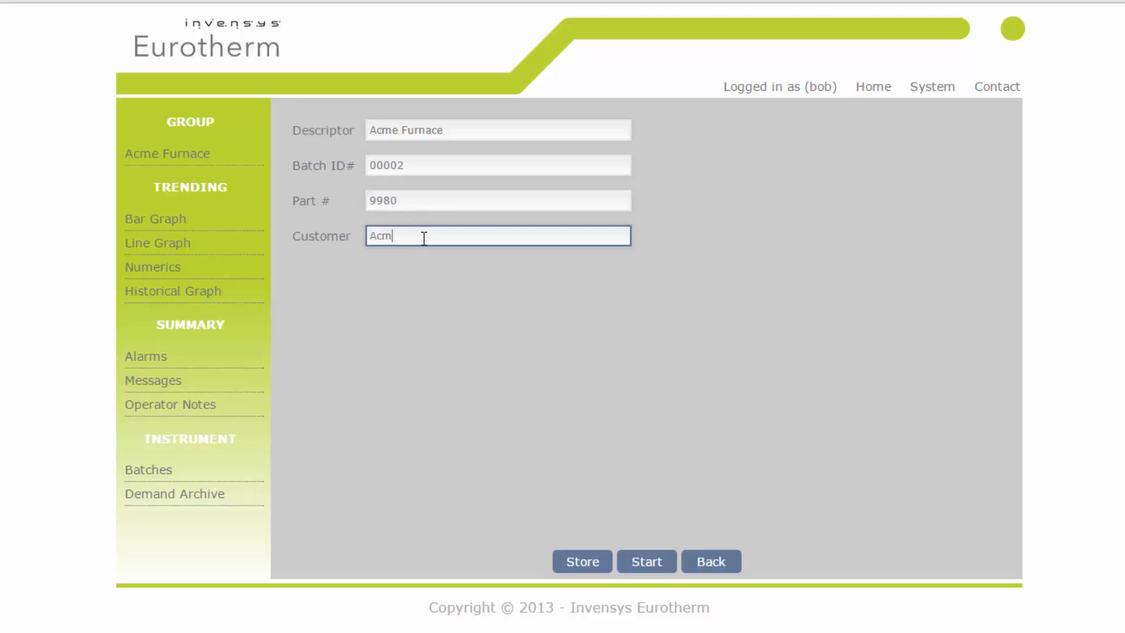
pyautogui.write('tomer')
pyautogui.click(641, 554)
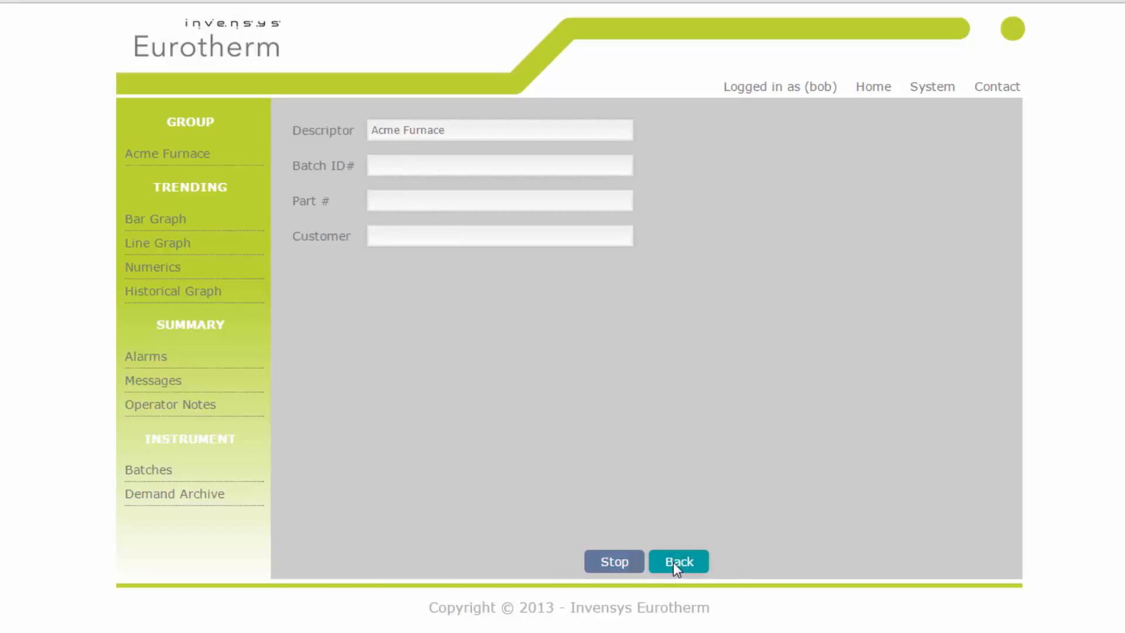
# - Stop the running Acme Furnace batch and return to the group batch summary
pyautogui.click(674, 562)
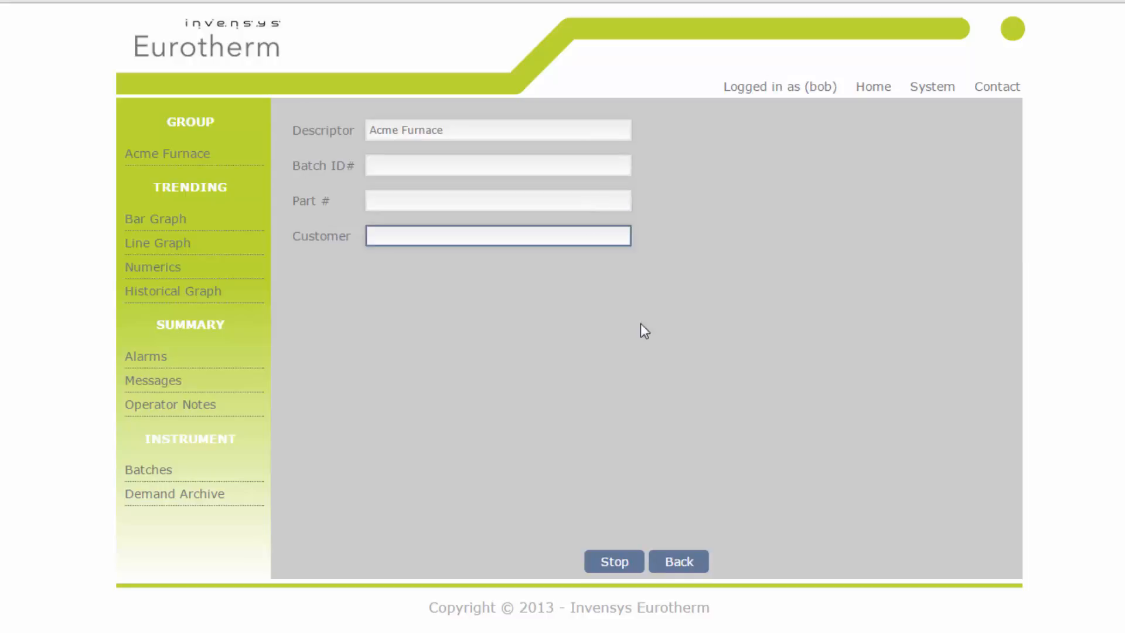
pyautogui.click(615, 562)
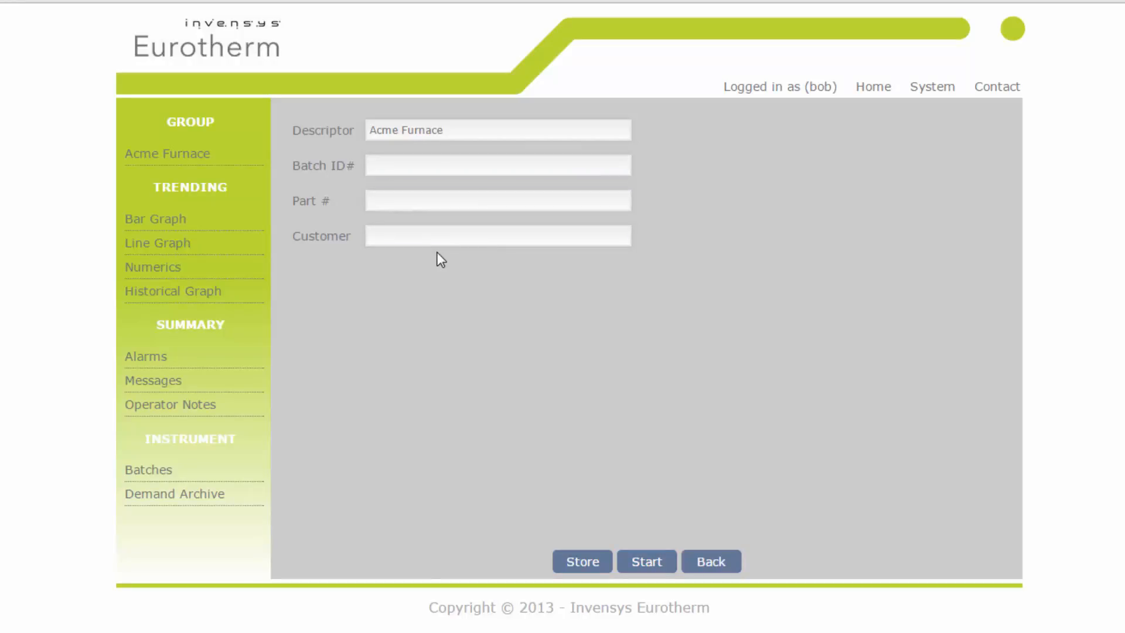
pyautogui.click(433, 236)
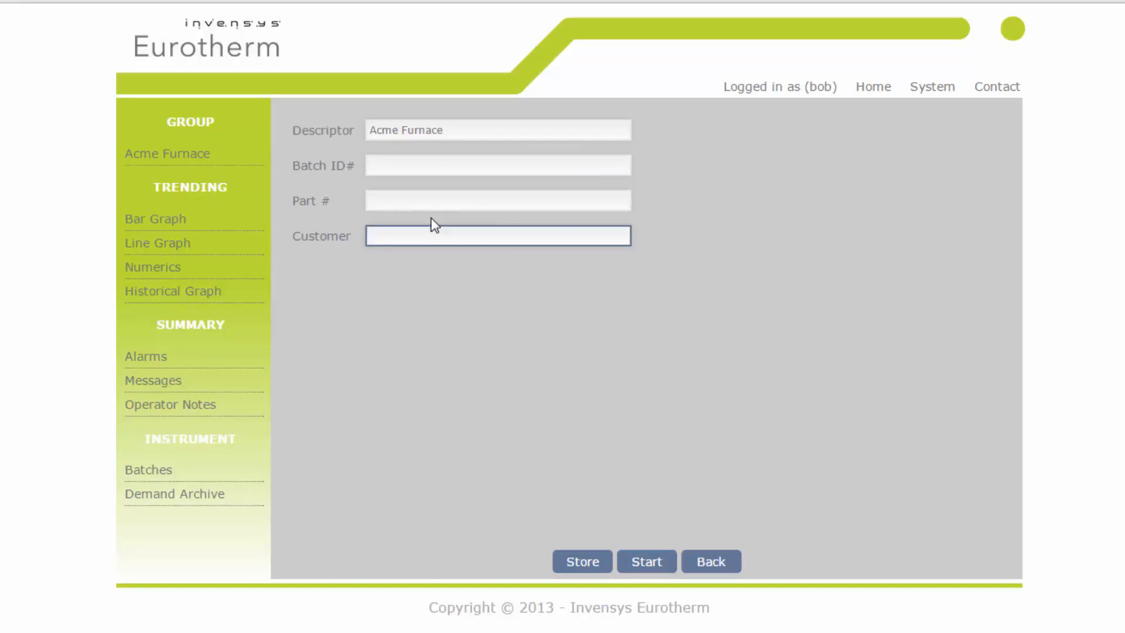
pyautogui.click(419, 200)
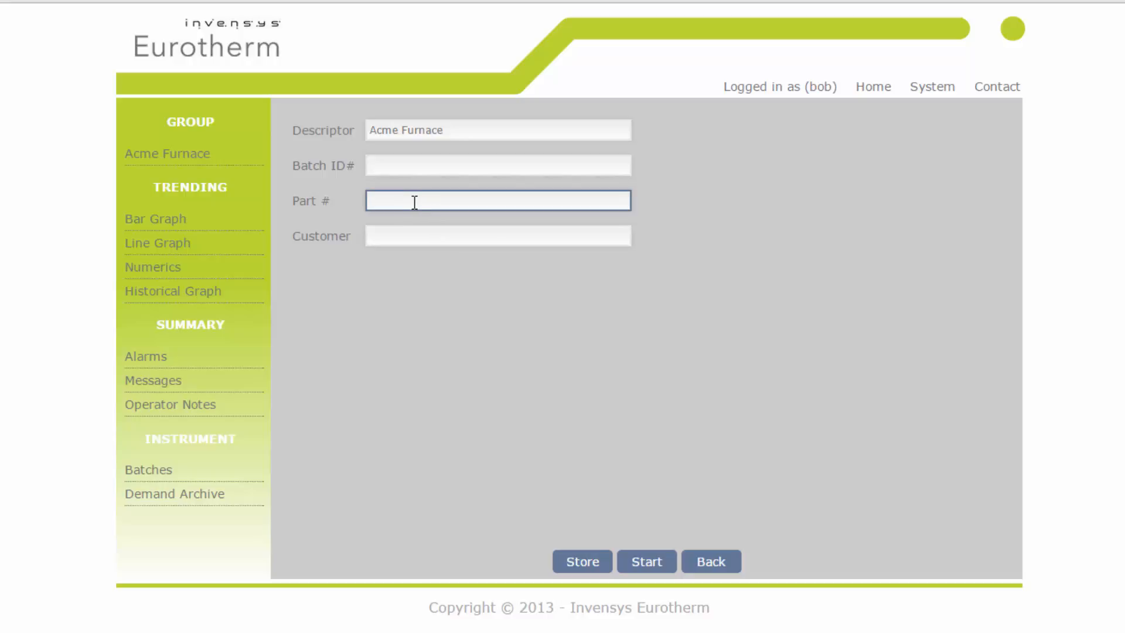
pyautogui.click(427, 350)
pyautogui.click(723, 558)
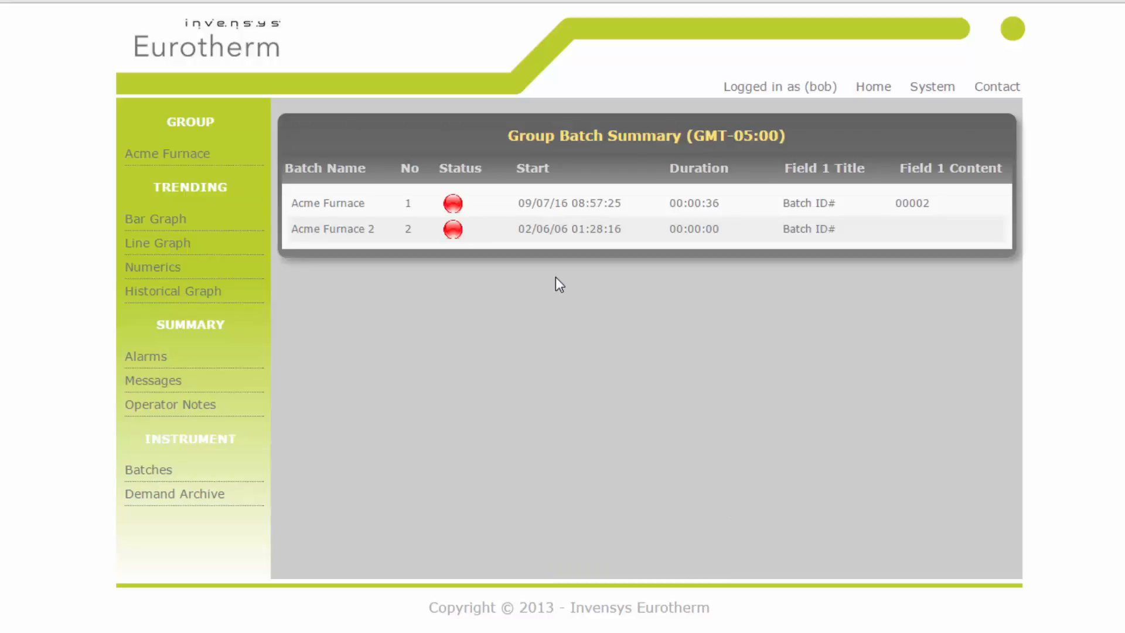